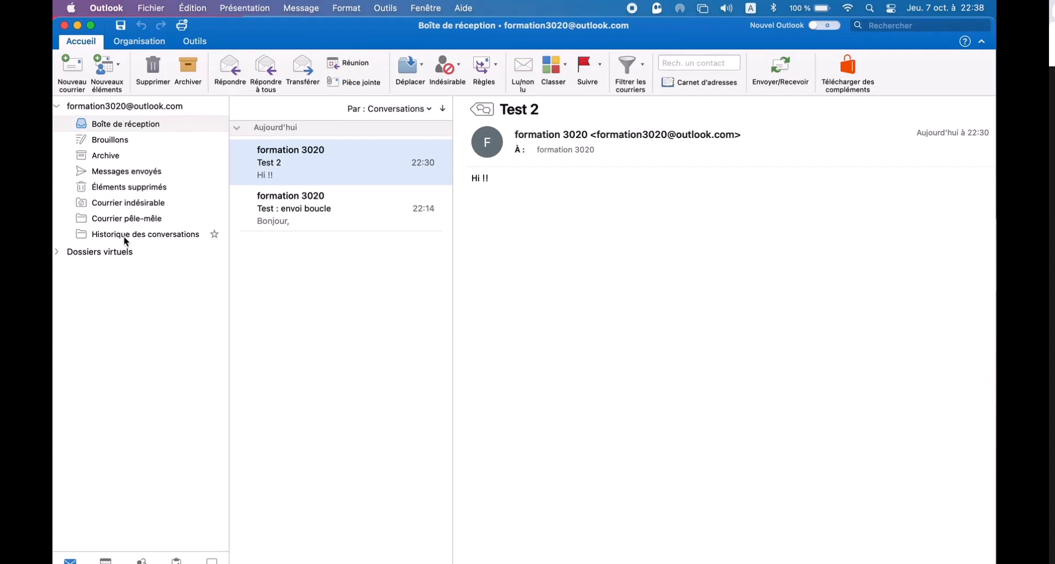
Step: Expand the Dossiers virtuels group and set the priority of the "Test 2" message to Élevée
click(57, 253)
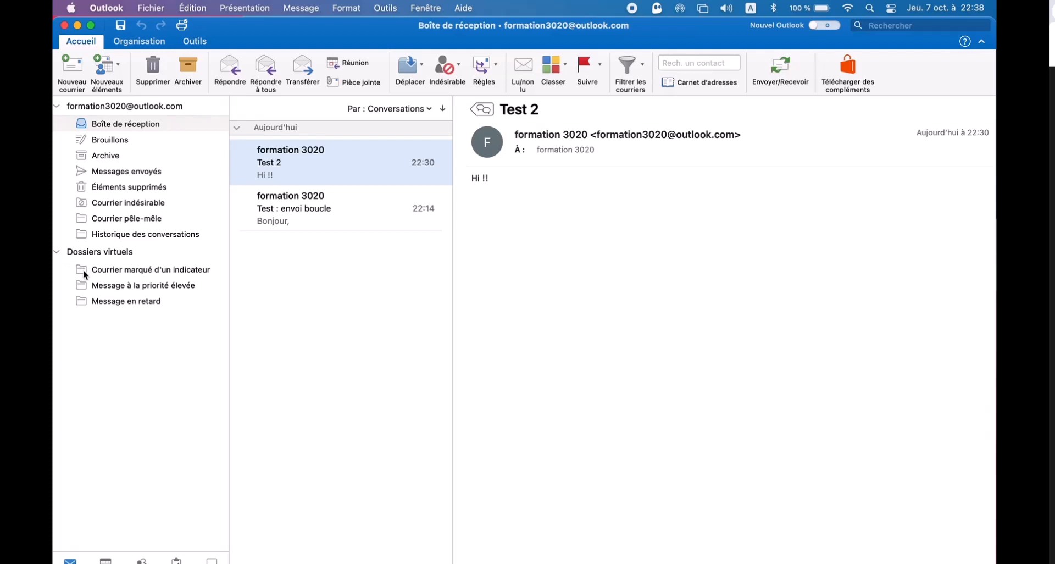
right_click(309, 162)
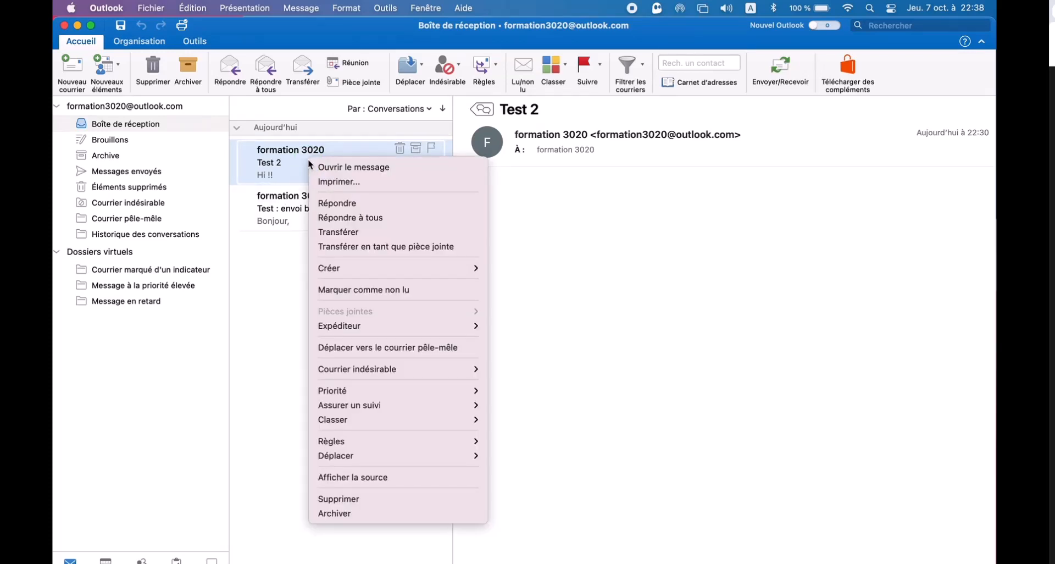
mouse_move(350, 388)
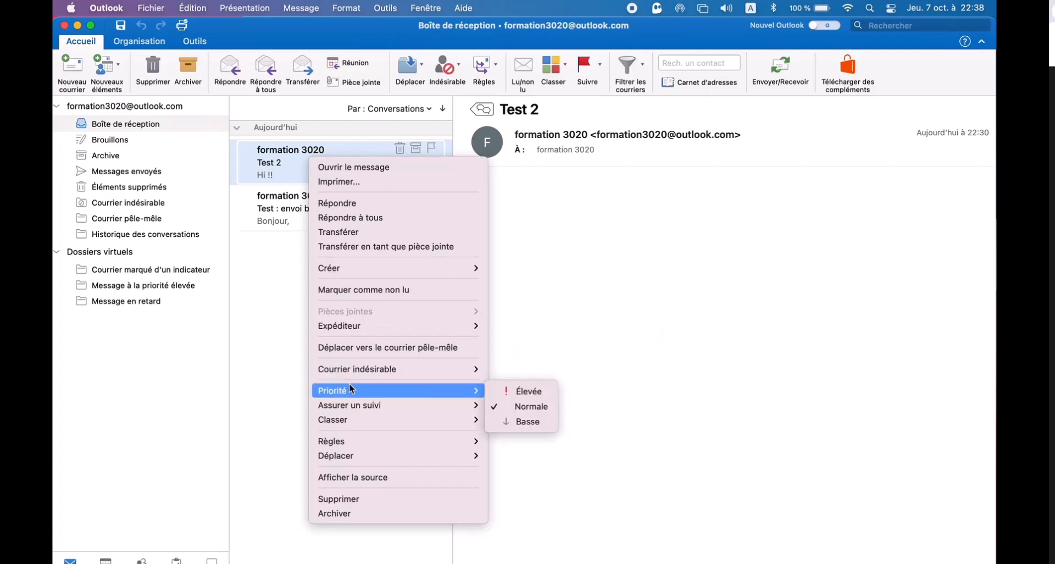
click(528, 394)
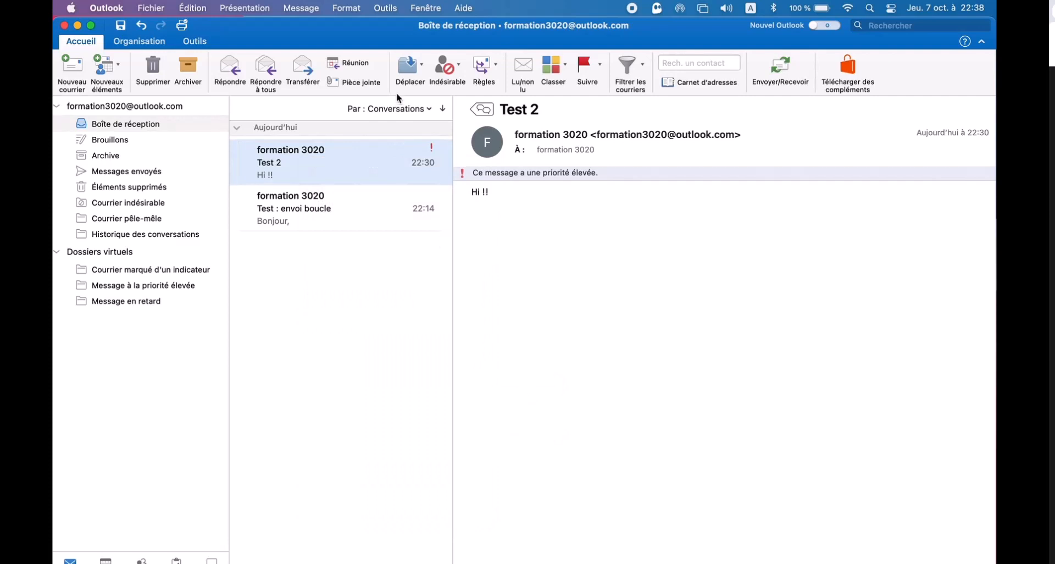
Step: View the messages in the "Message à la priorité élevée" virtual folder
click(168, 285)
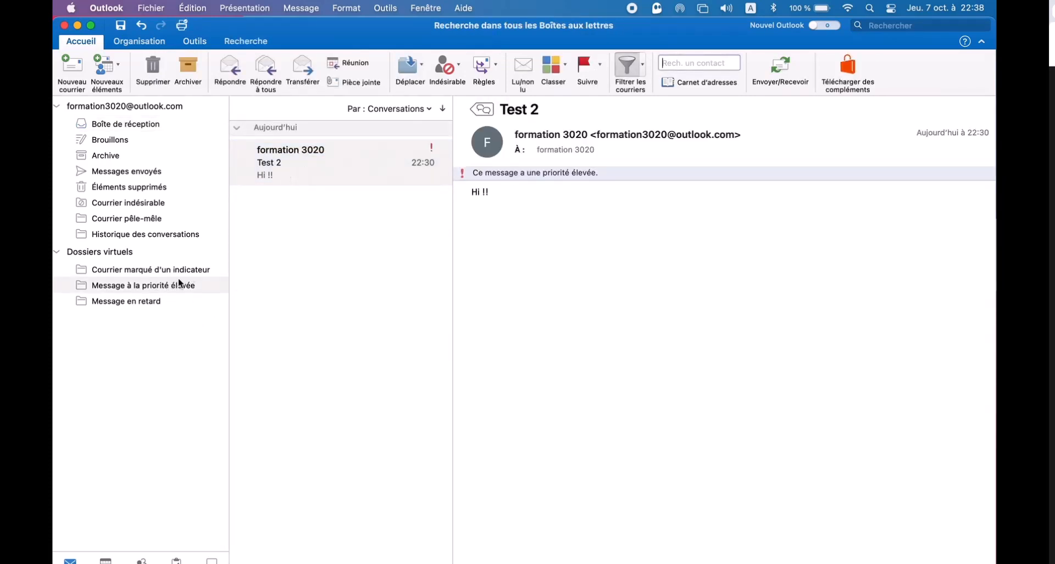
click(180, 283)
click(318, 219)
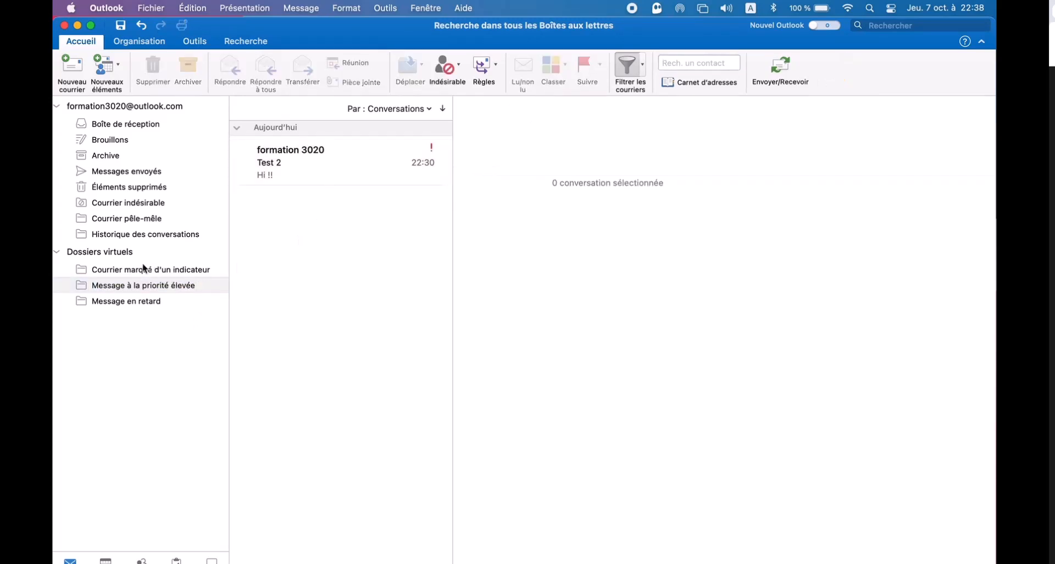
Step: Collapse the Dossiers virtuels group and return to the account's Boîte de réception
click(93, 255)
click(117, 112)
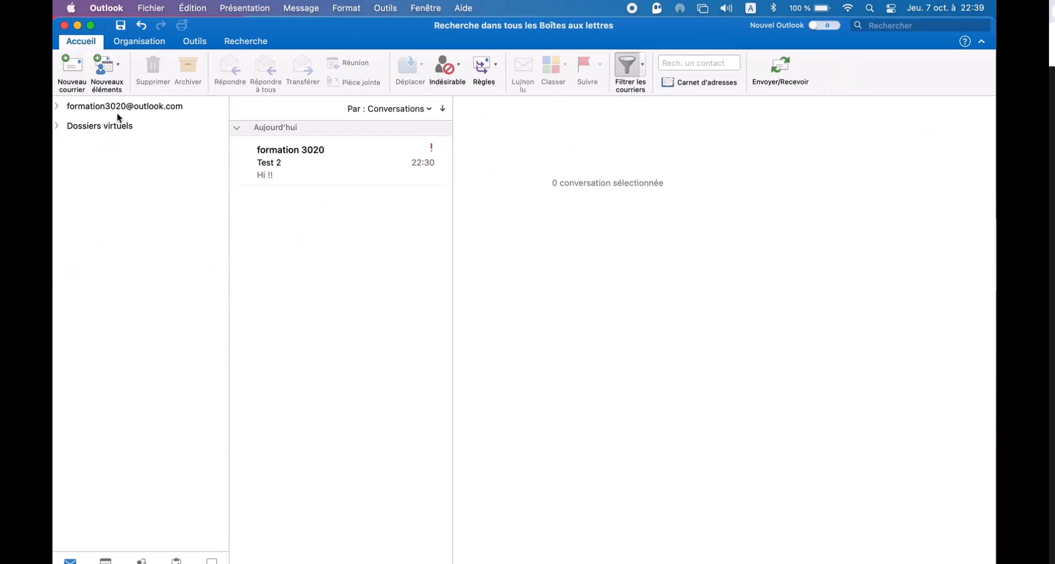
click(117, 112)
click(122, 125)
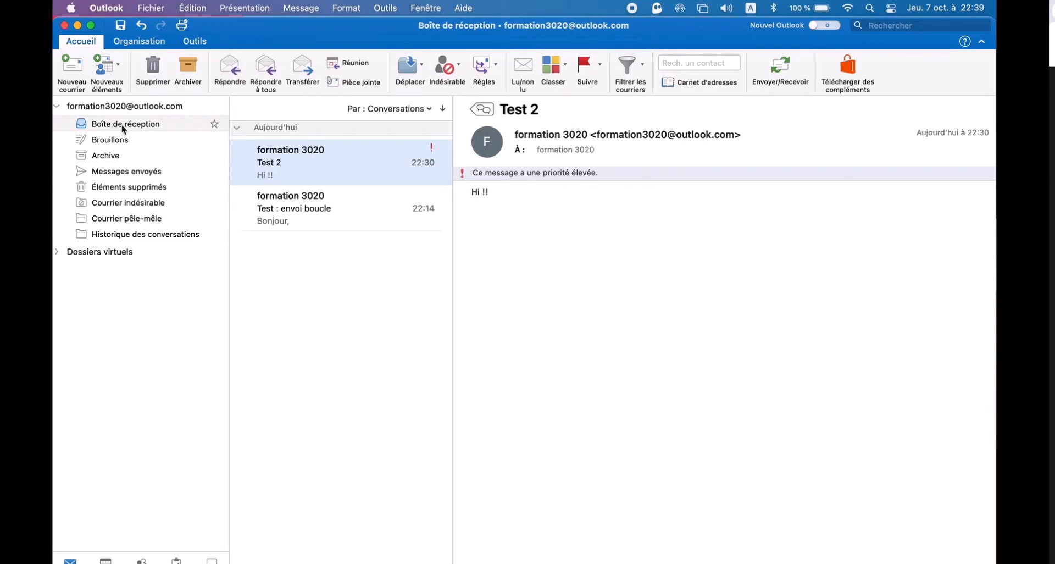
Step: Create a new message and address it to the account's own contact from the recent addresses
click(75, 72)
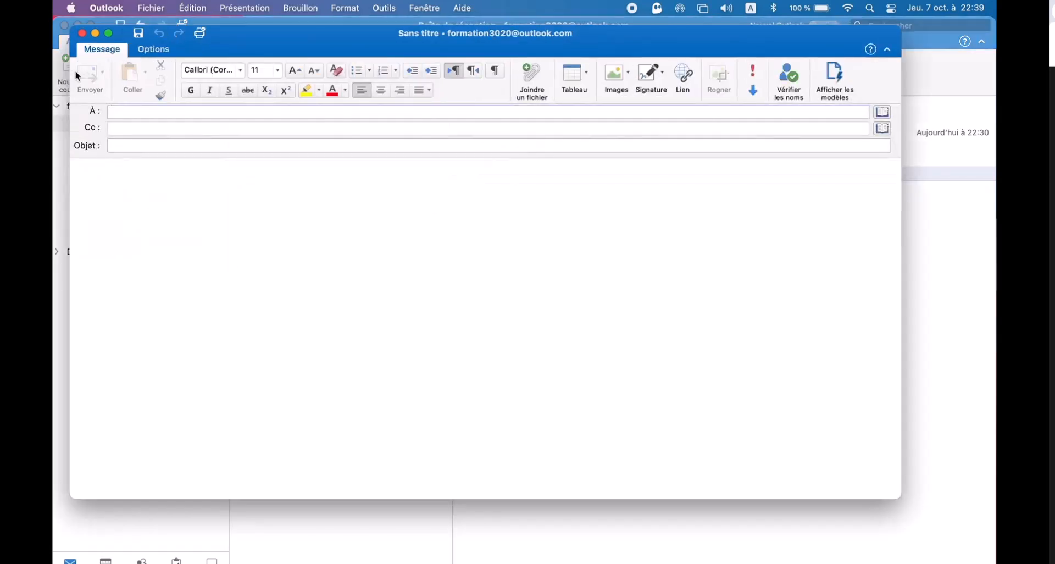
drag(271, 40, 301, 68)
click(289, 138)
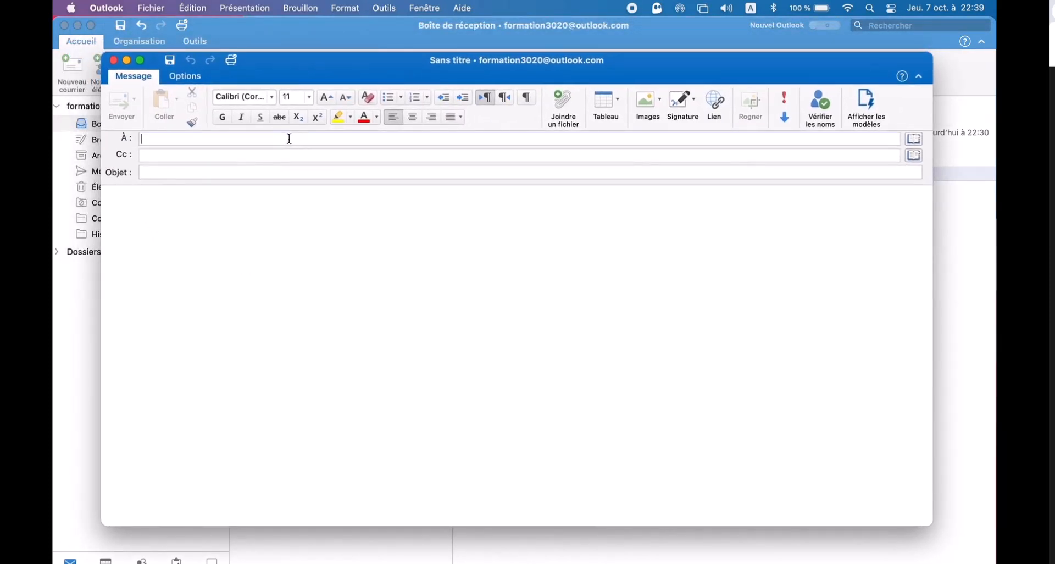
text(fo)
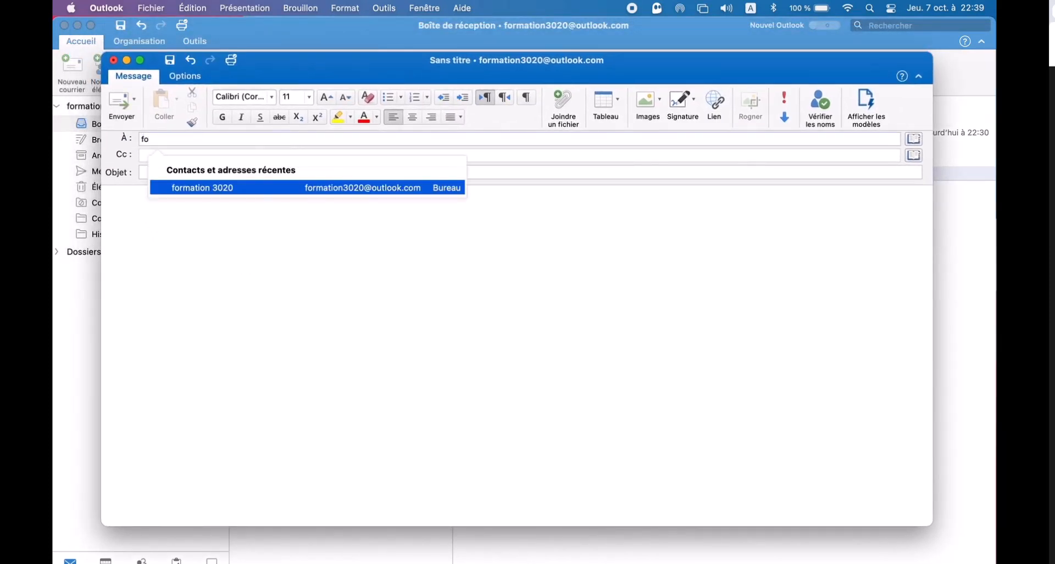
text(rm)
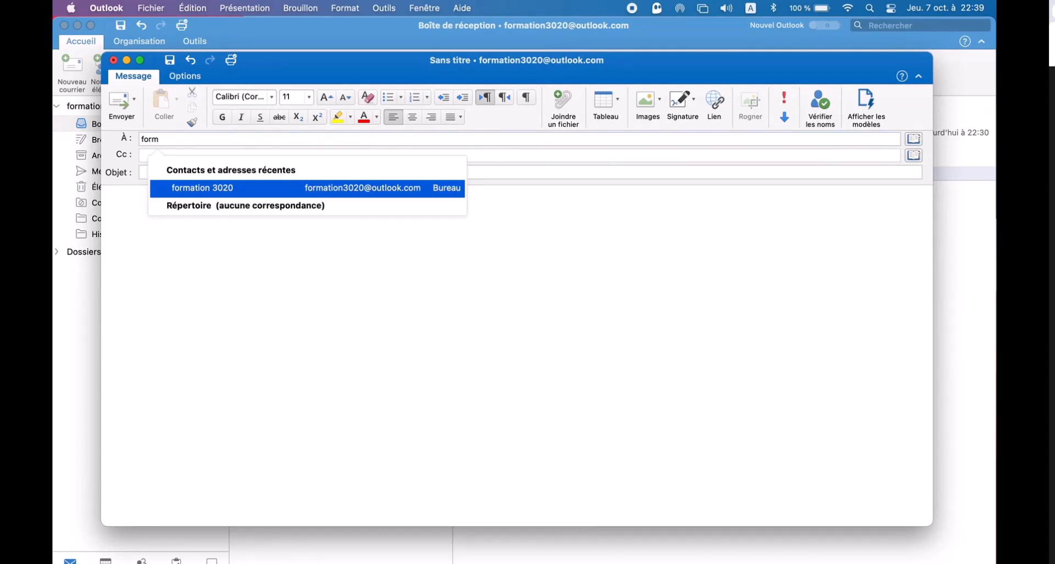
click(379, 194)
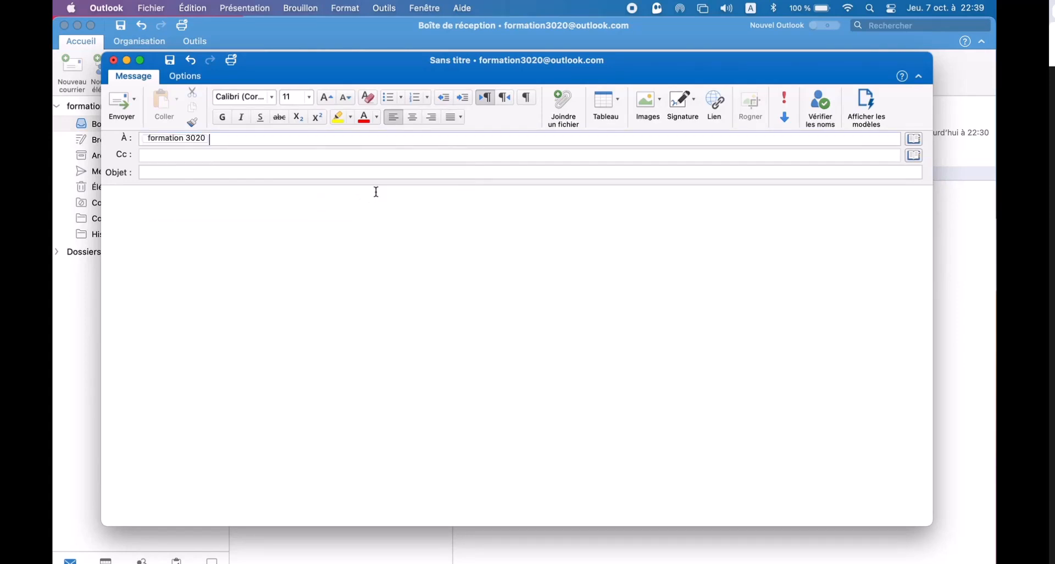
Step: Enter "Mon premier email" as the subject of the new message
click(347, 168)
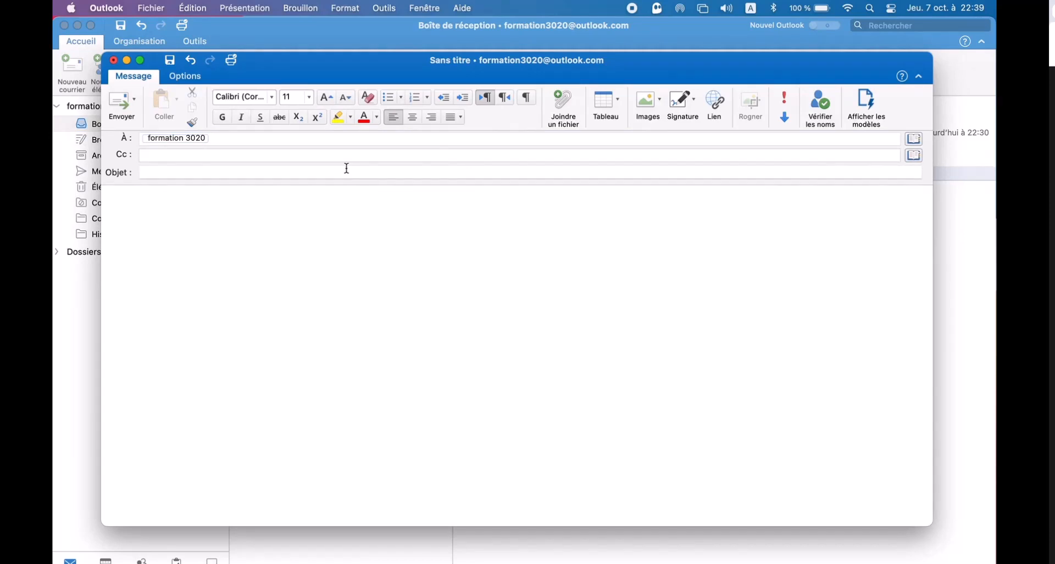
text(Mon p)
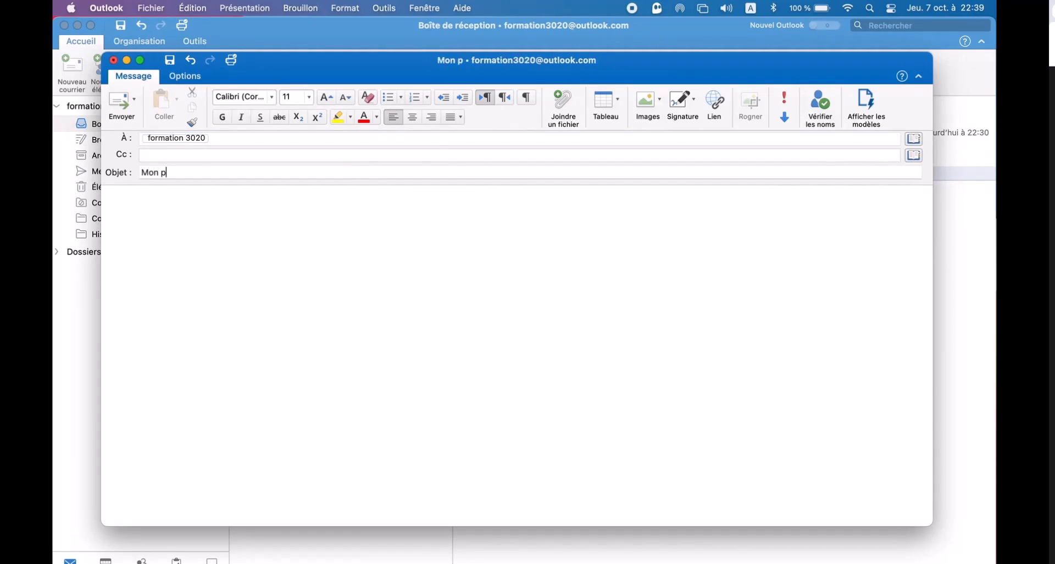
text(remier emlai)
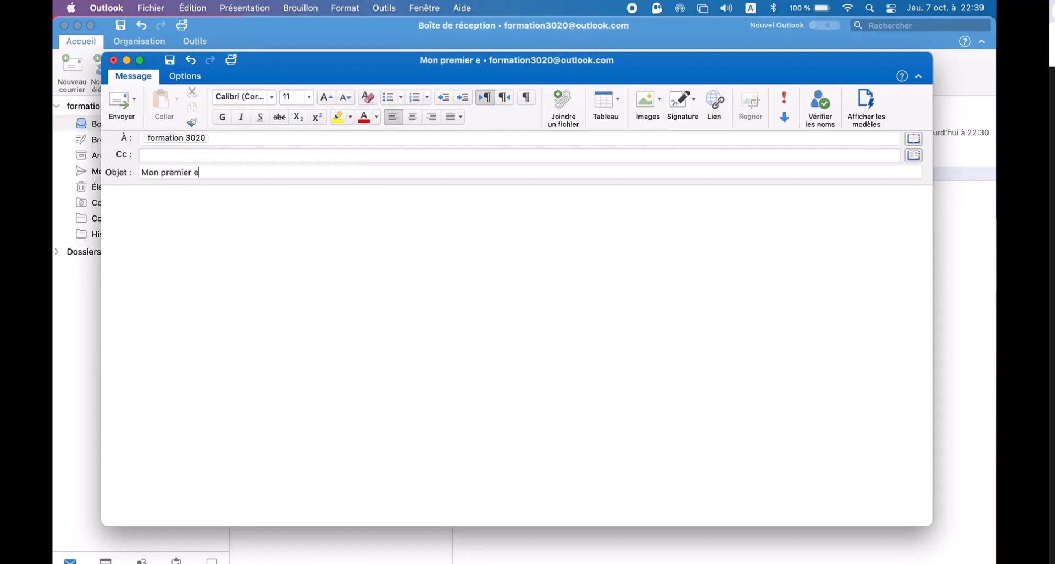
key(BackSpace)
key(BackSpace)
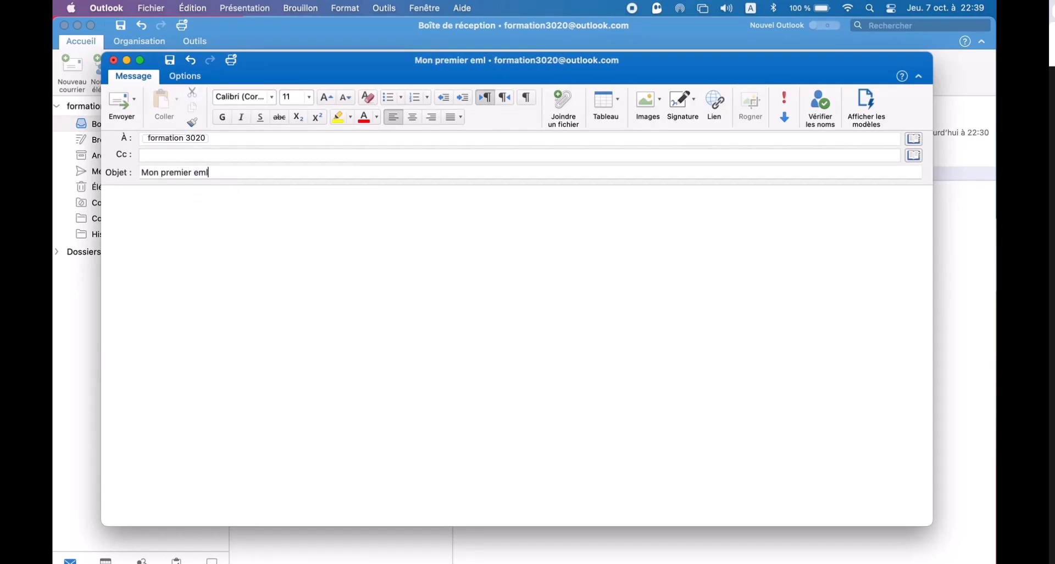
key(BackSpace)
text(ail)
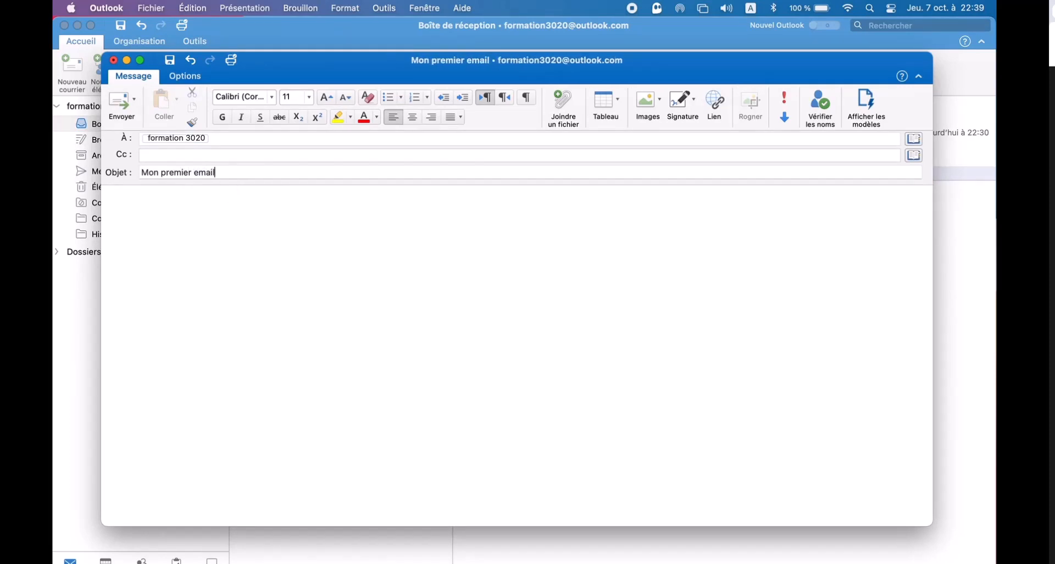
Step: Write "Bonjour," and, after a blank line, "C'est pour moi" in the message body, and send the message
click(344, 240)
text(Bon)
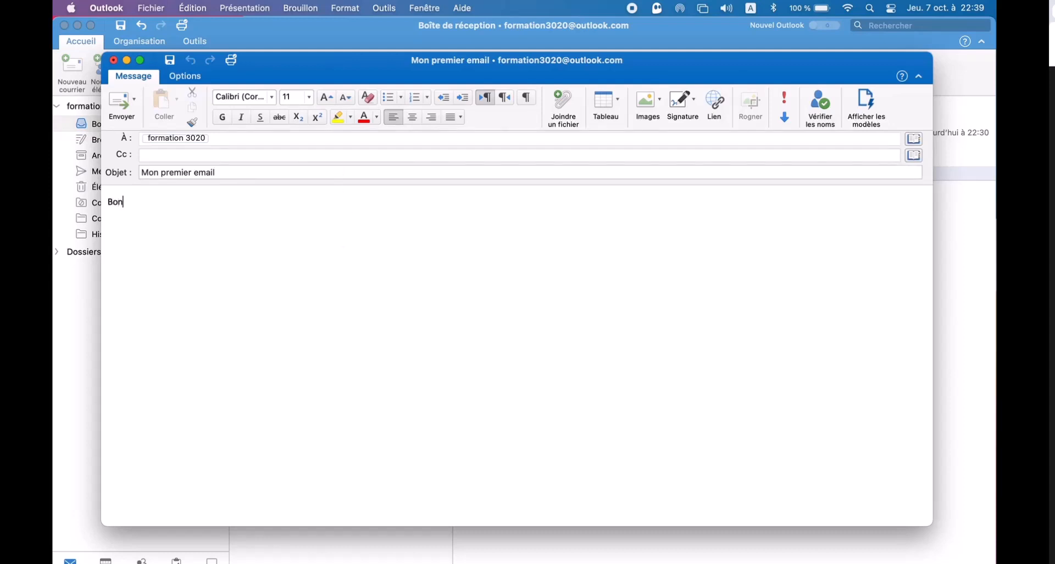
text(jour,)
key(Return)
key(Return)
text(C'est pour moi)
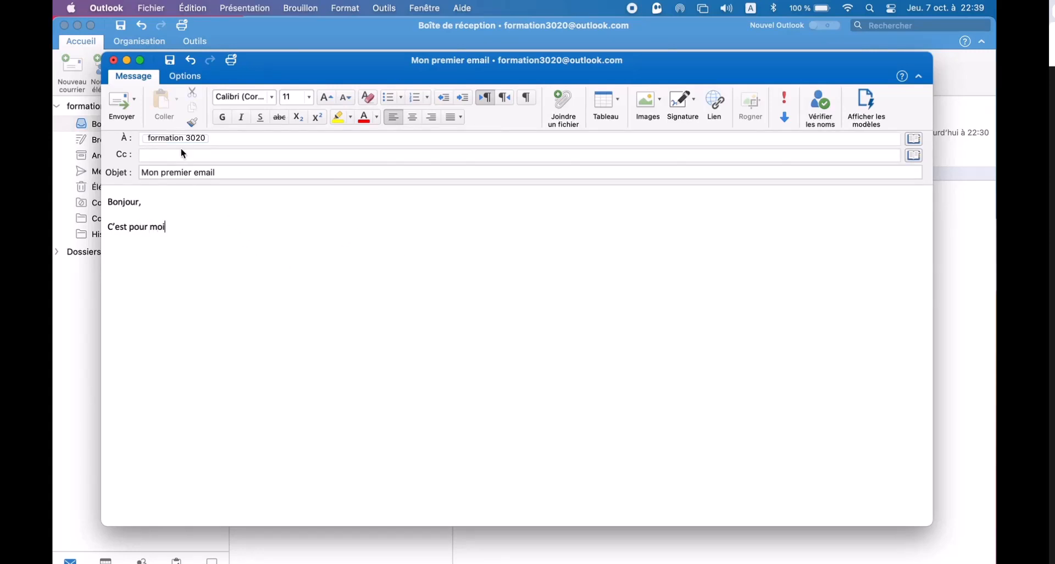
click(120, 102)
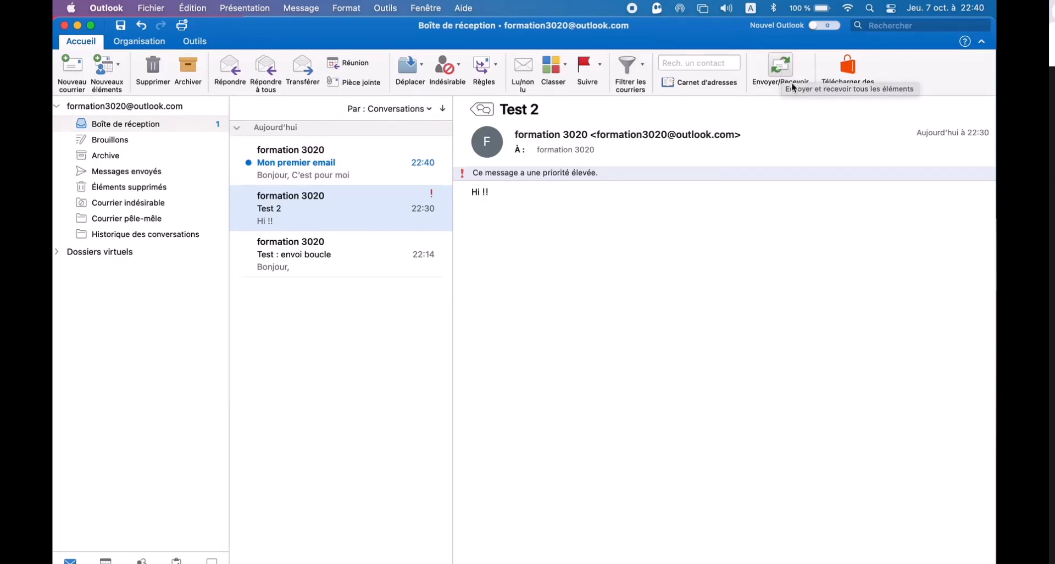
Step: Send and receive all mail, and open the received "Mon premier email" message in its own window
click(783, 70)
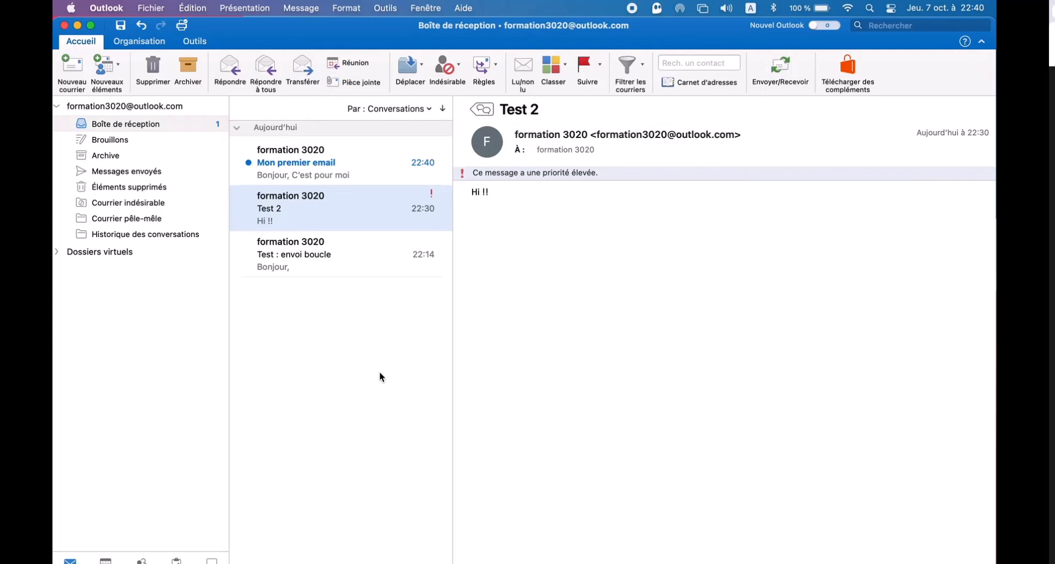
click(365, 171)
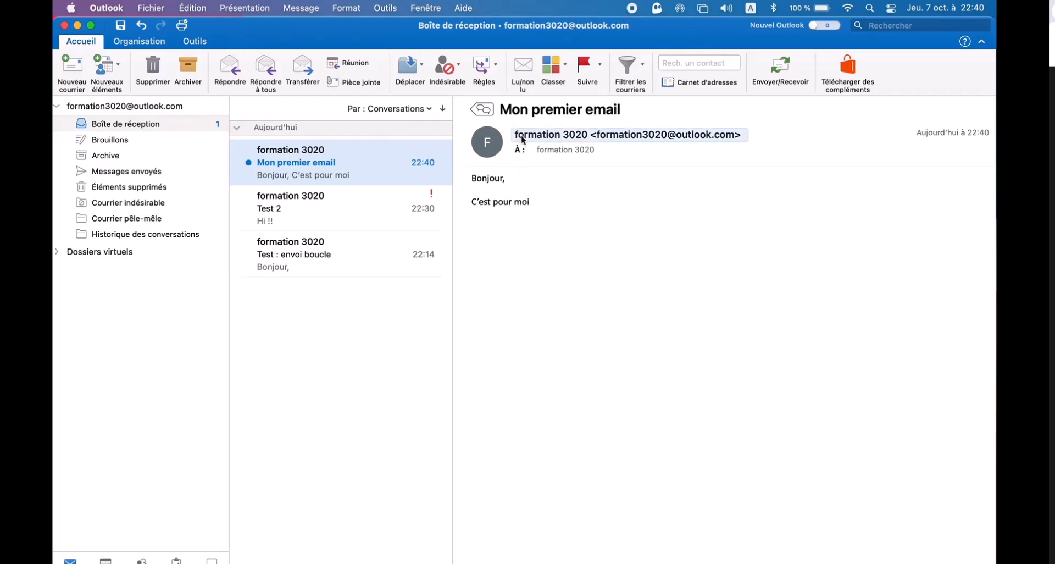
mouse_move(523, 137)
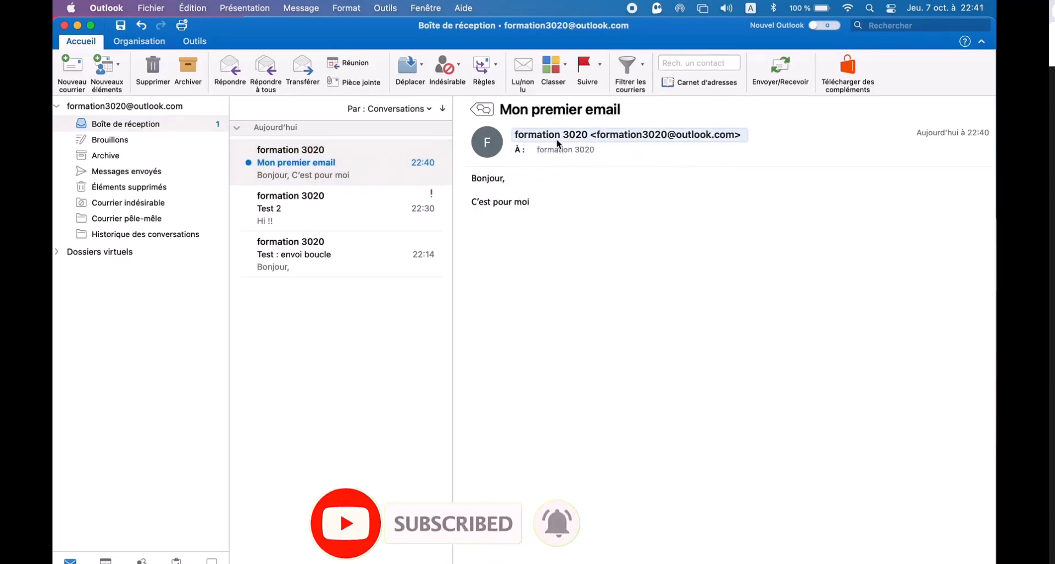
mouse_move(558, 142)
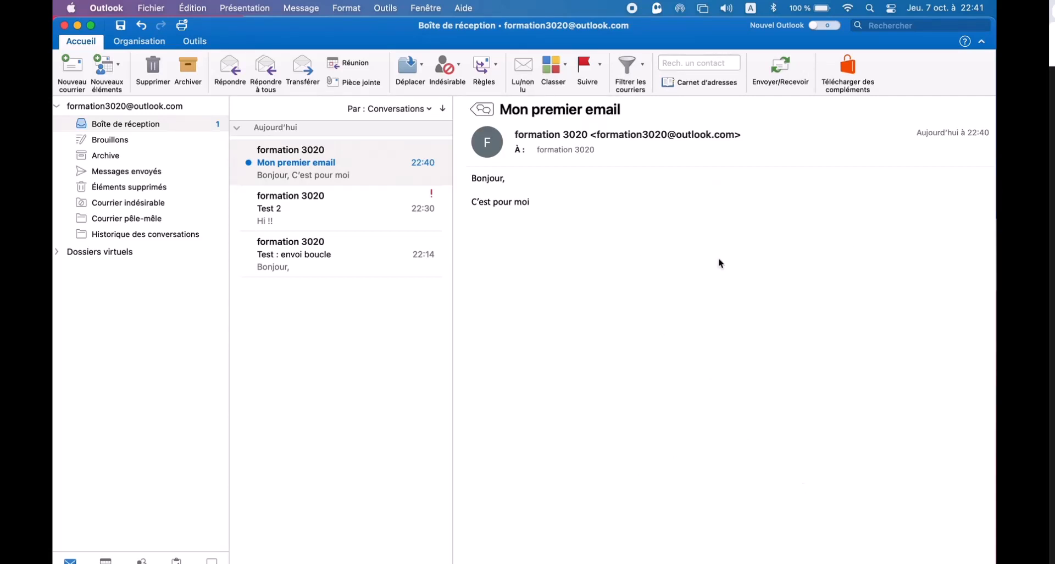
double_click(305, 161)
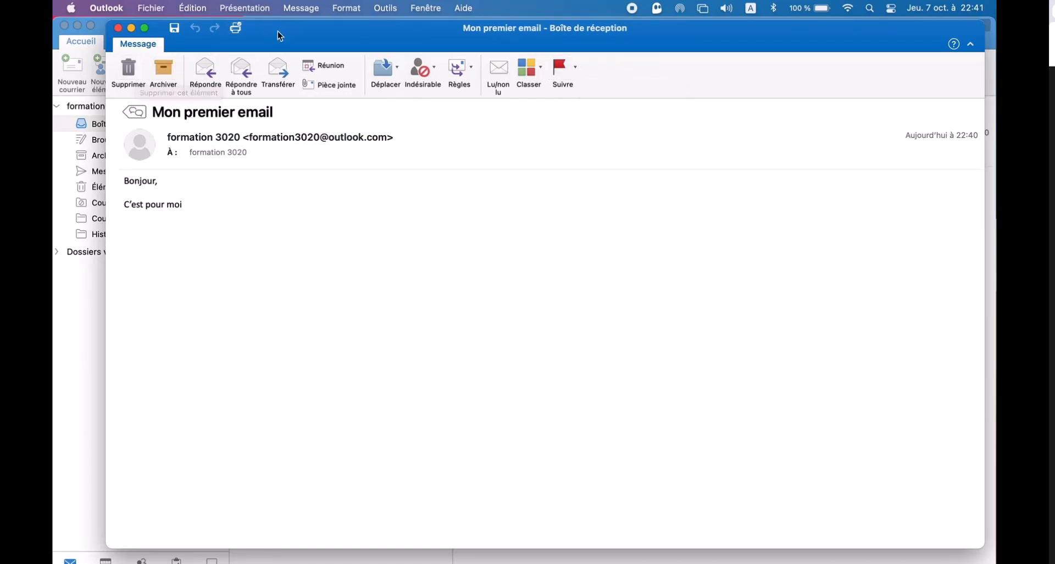
drag(278, 31, 416, 43)
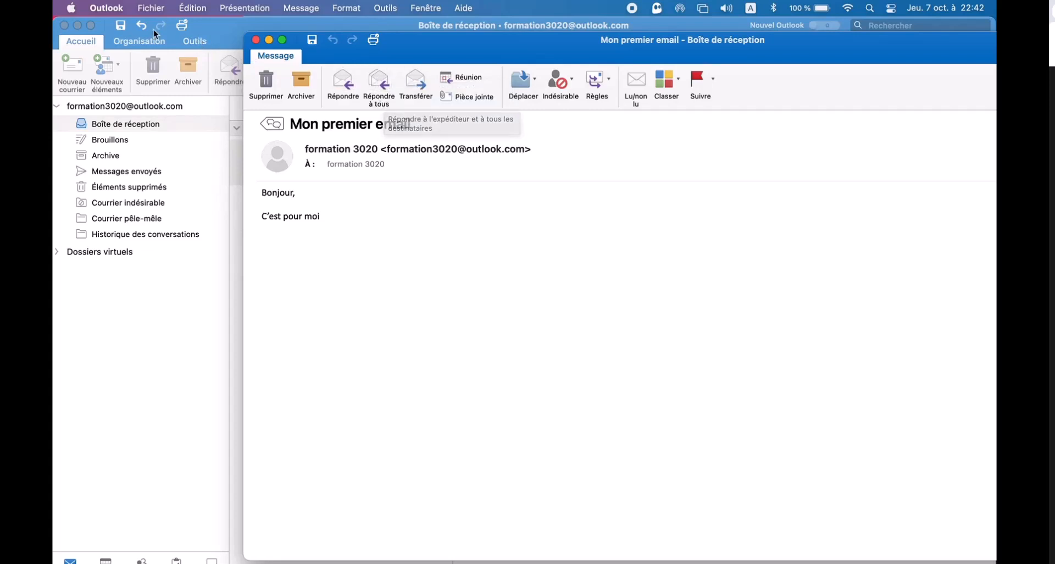
Step: Inspect the À and Cc fields of a blank new message from the main window and close it unsent
click(89, 50)
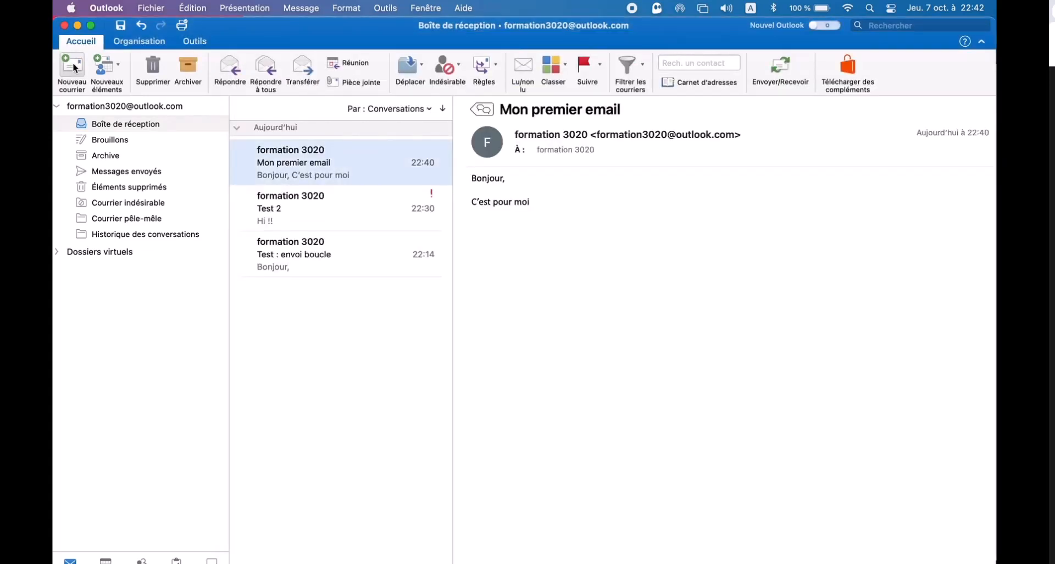
click(74, 68)
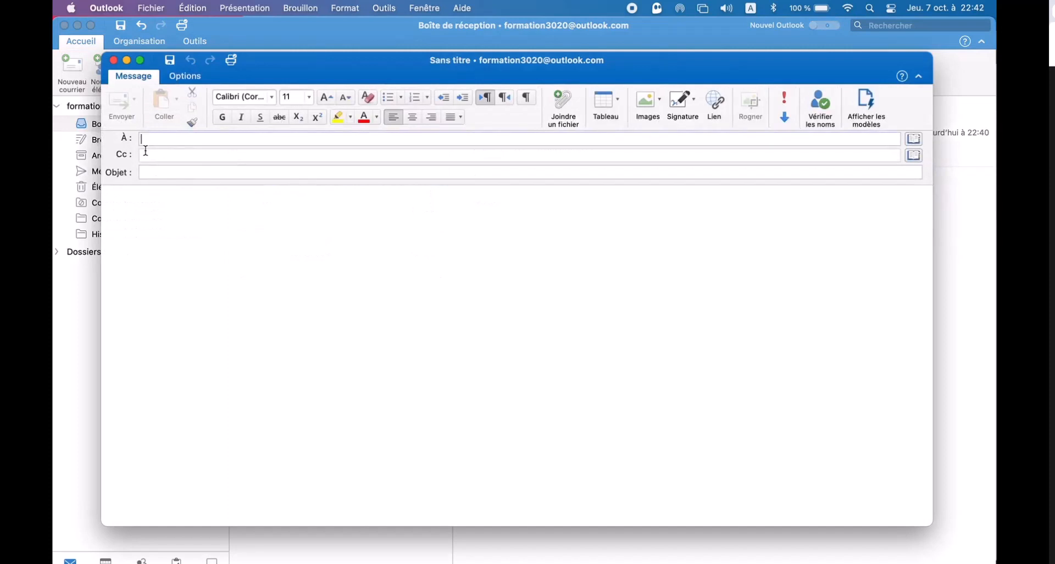
click(145, 151)
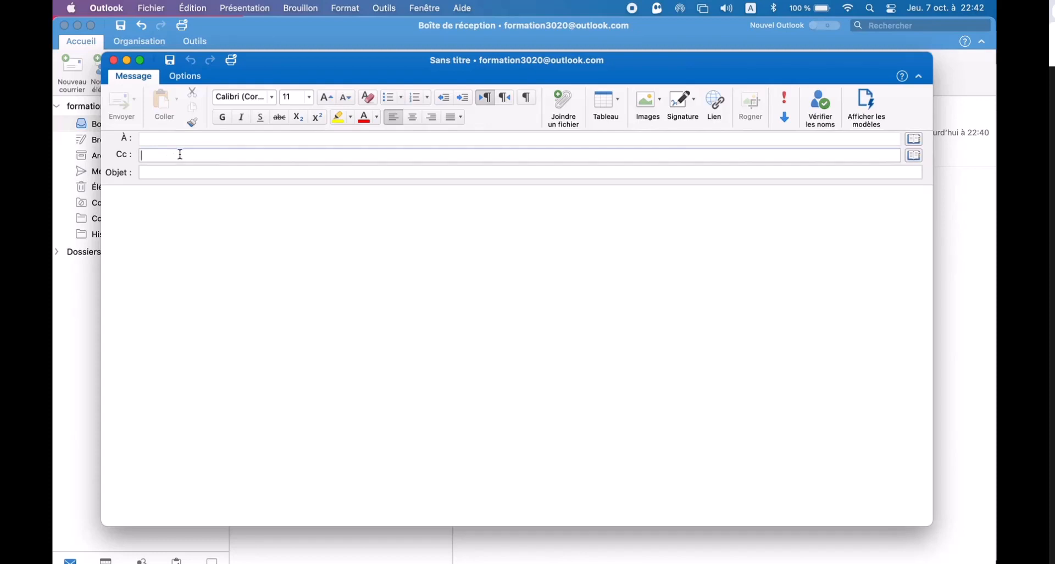
click(149, 142)
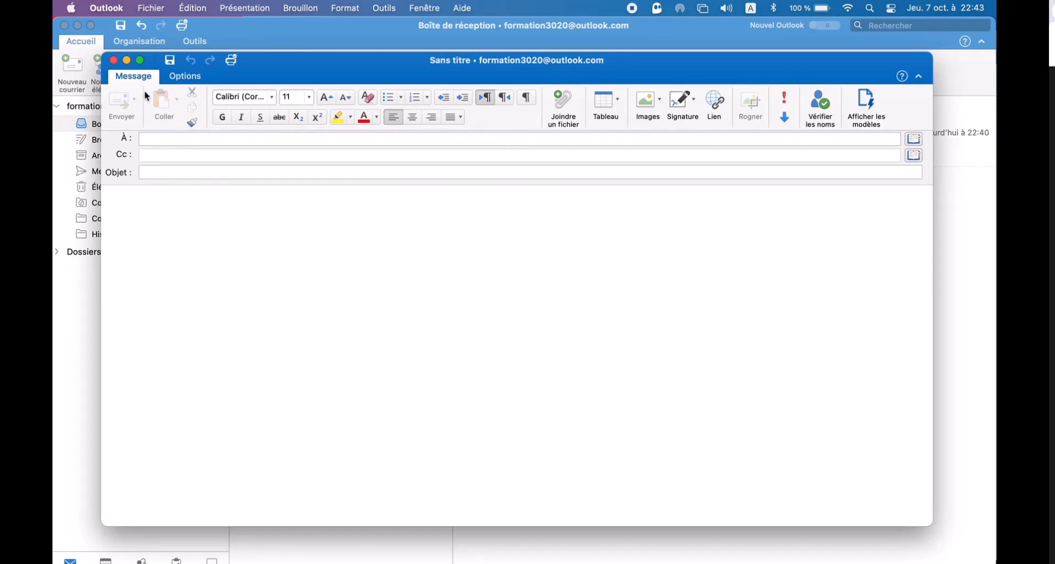
click(114, 60)
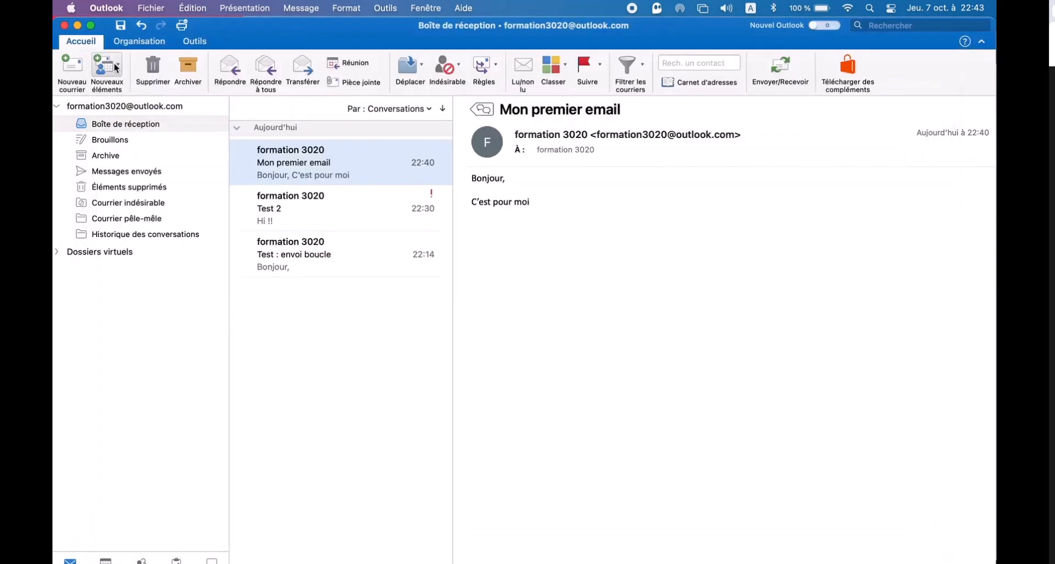
Step: Open the "Mon premier email" message, start forwarding it, inspect the quoted original and the recipient field, and close the draft unsent
double_click(296, 173)
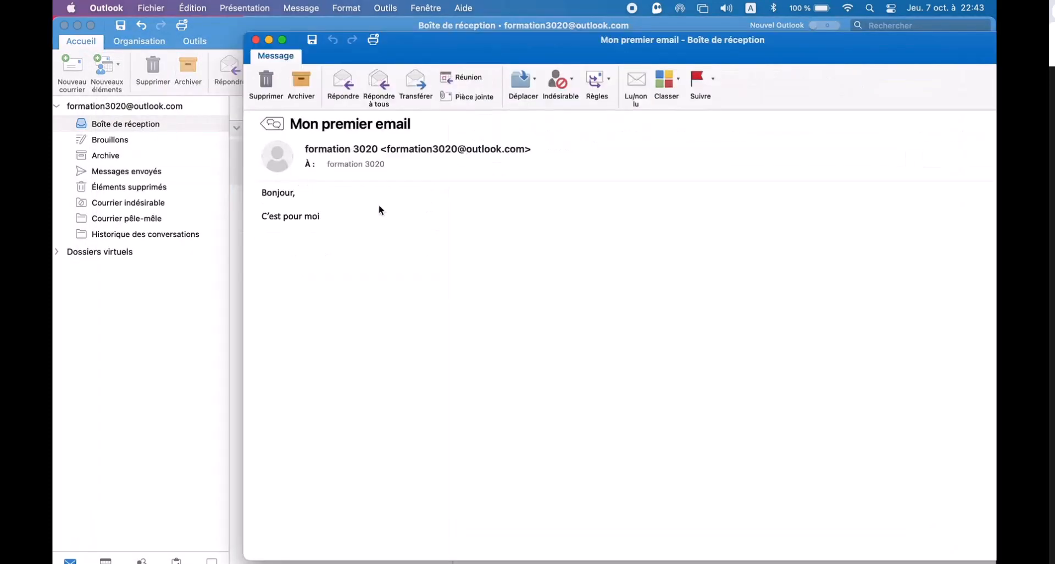
click(415, 88)
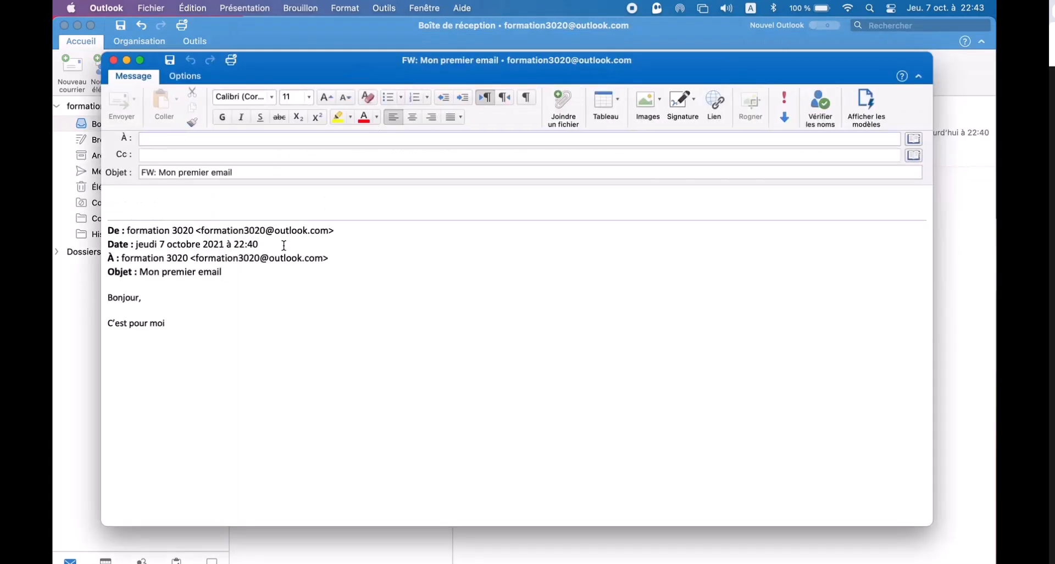
drag(187, 324, 113, 234)
click(131, 195)
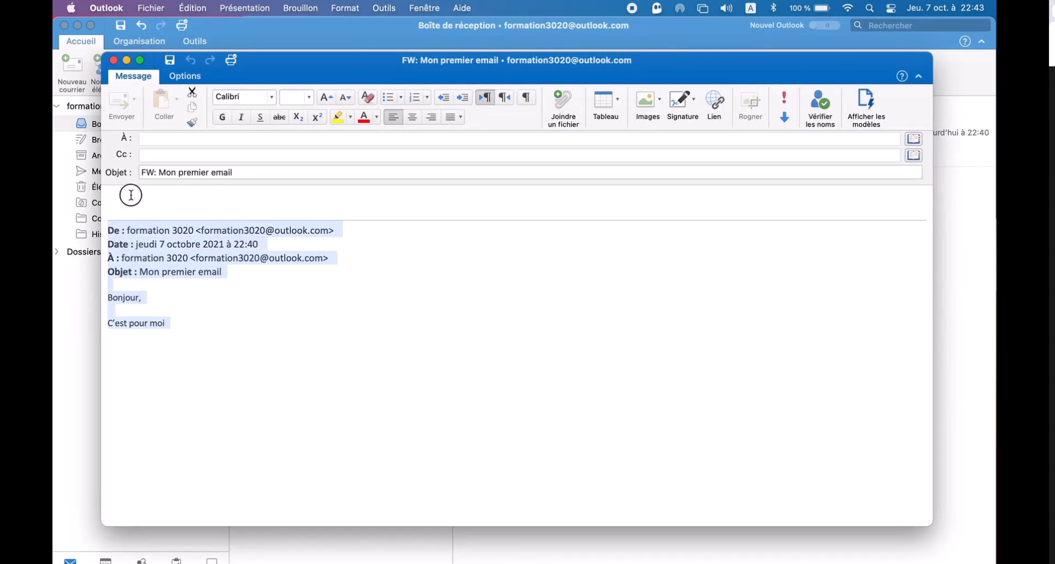
click(153, 140)
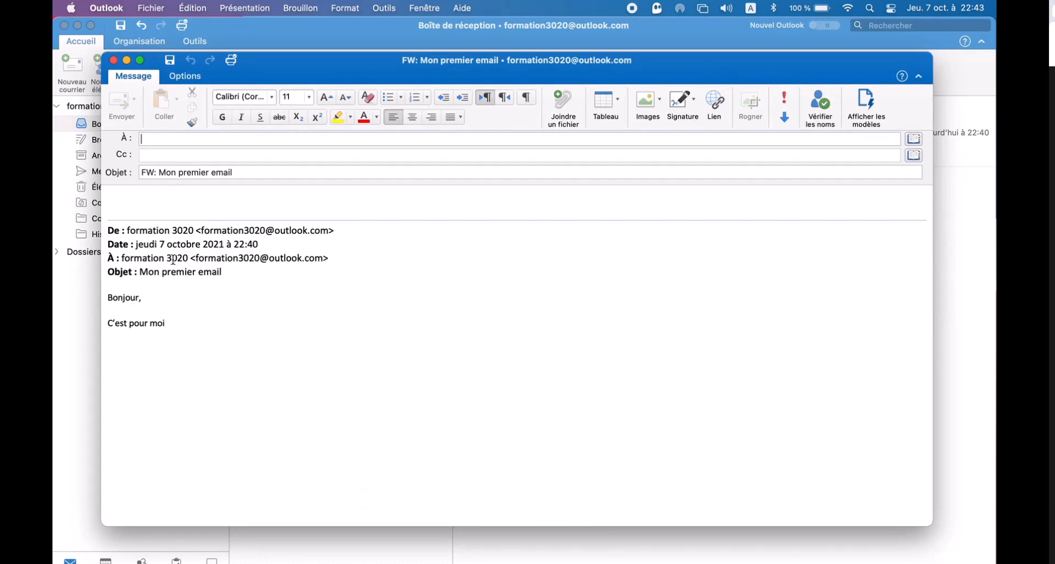
click(113, 60)
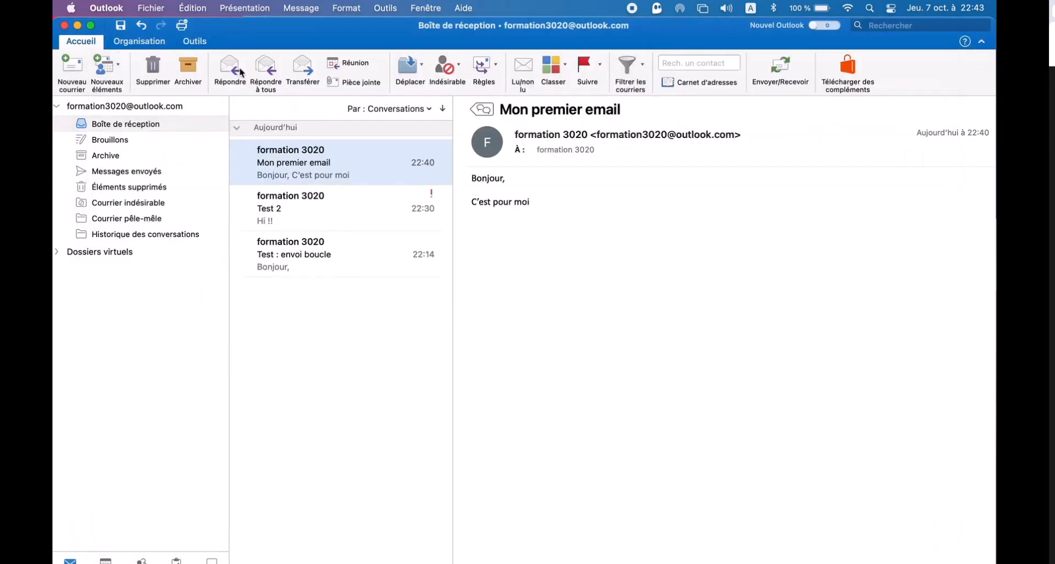
Step: Reopen "Mon premier email", start forwarding it as an attachment, inspect the attached message and empty body, and close the draft unsent
double_click(337, 172)
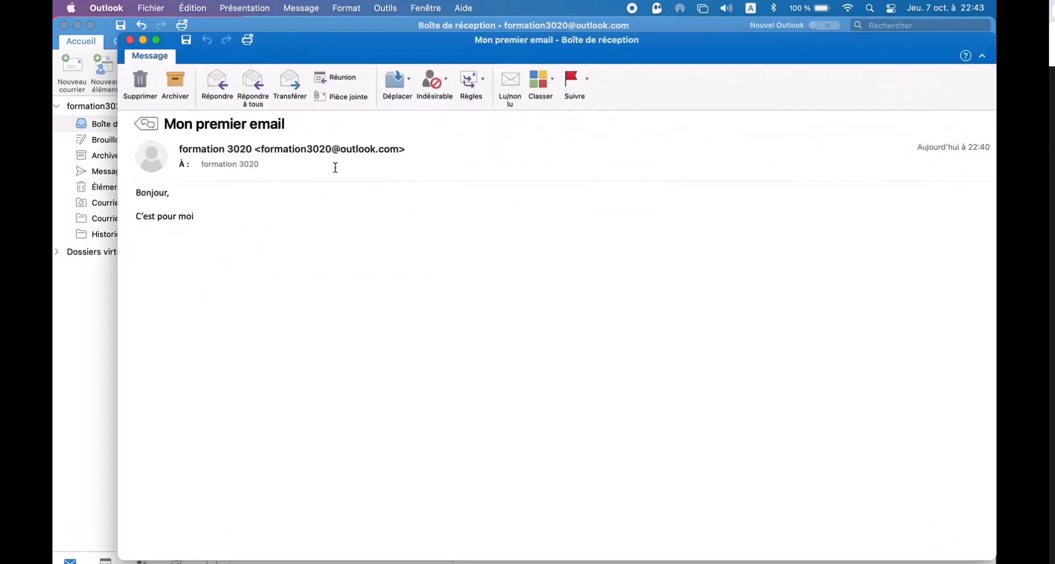
click(354, 98)
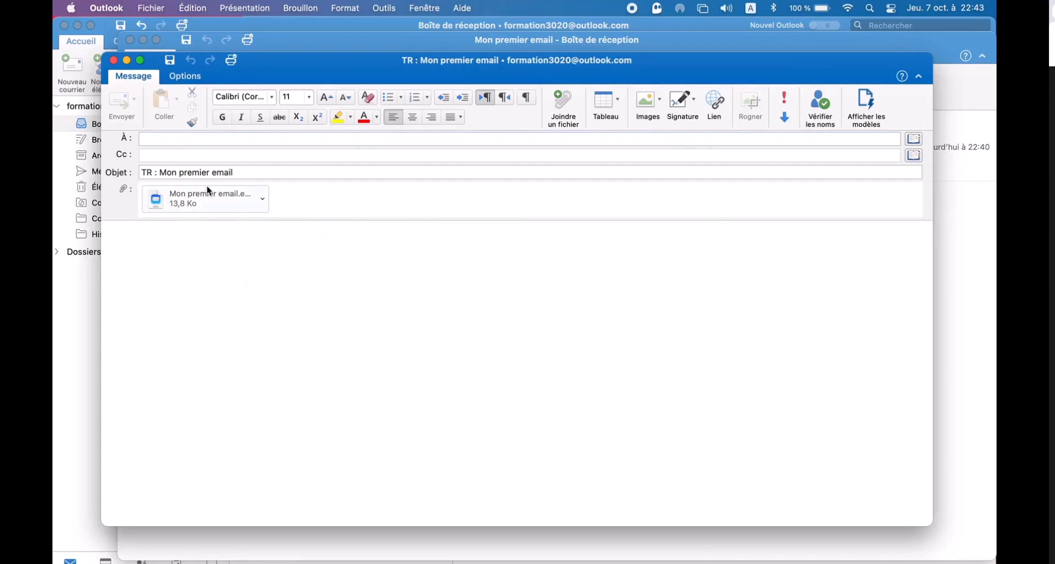
click(159, 251)
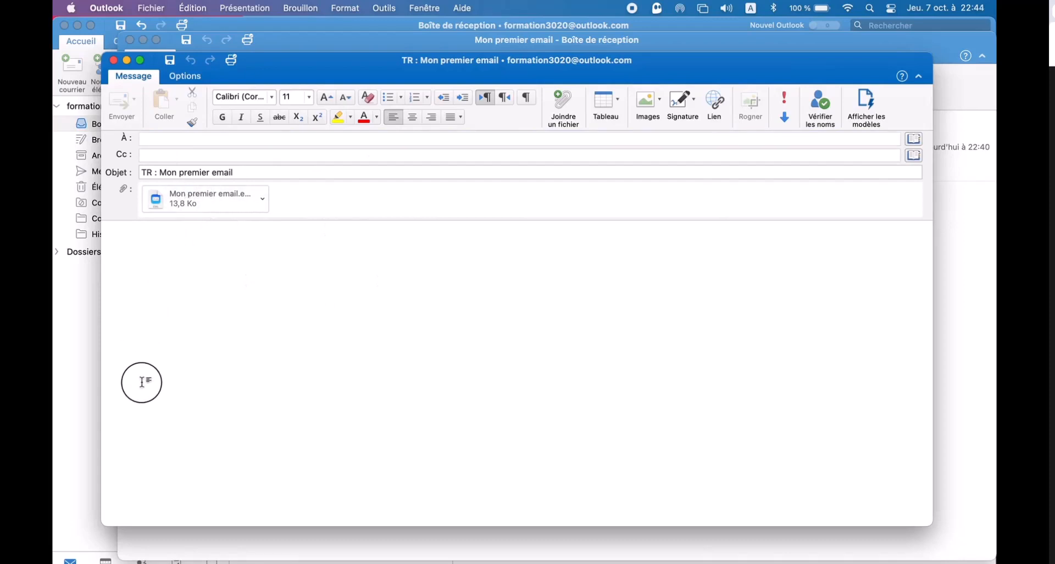
drag(142, 382, 164, 235)
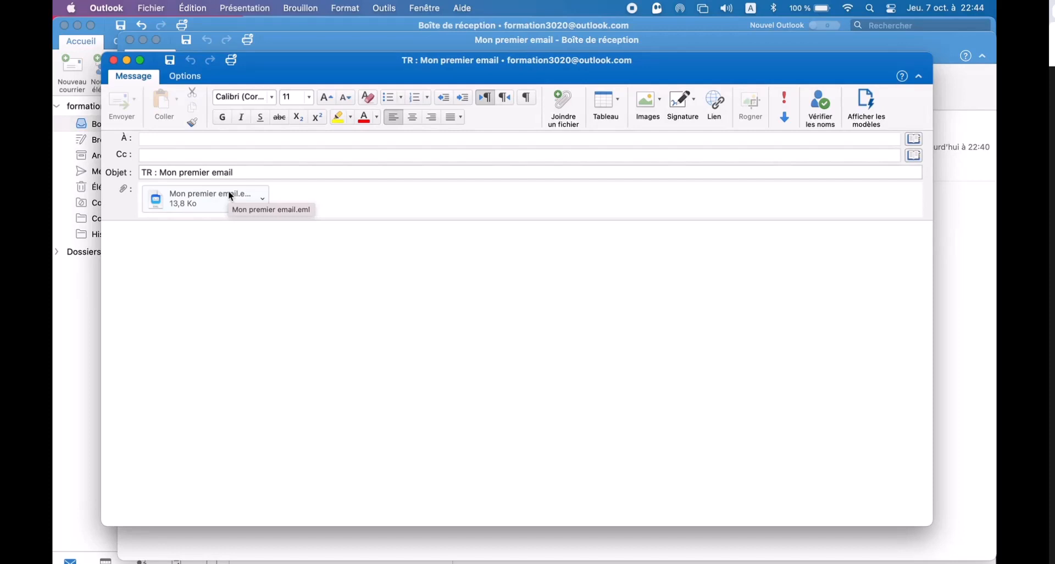
click(114, 61)
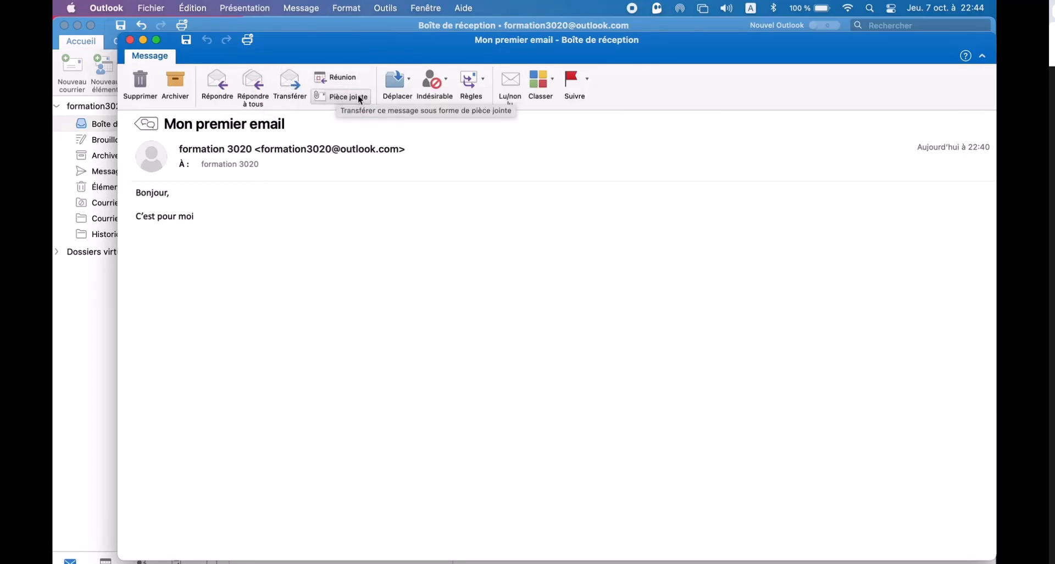
Step: Review the options for moving the opened message to a folder and for handling it as junk mail, without applying any
click(398, 147)
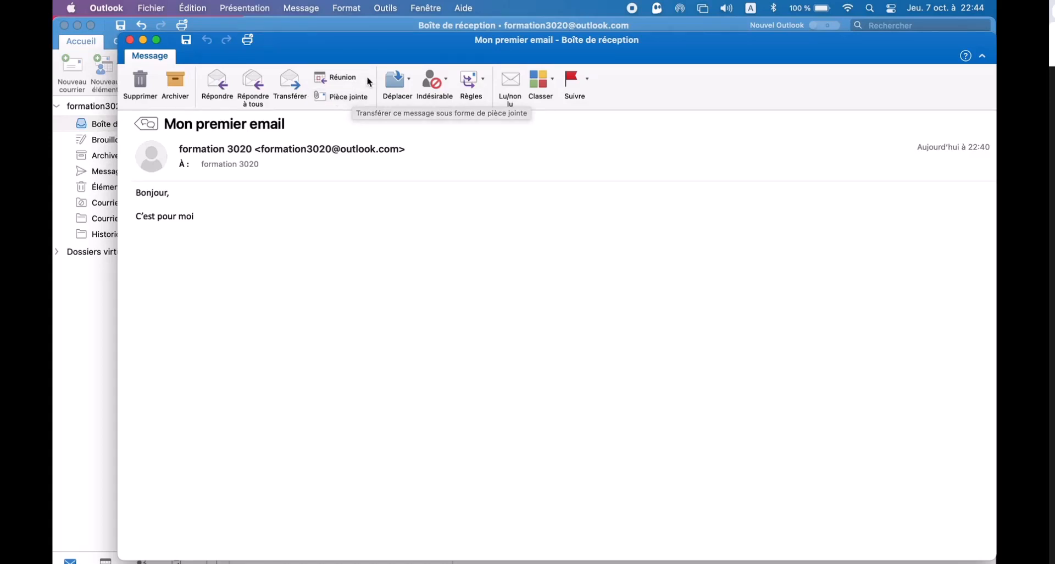
click(411, 81)
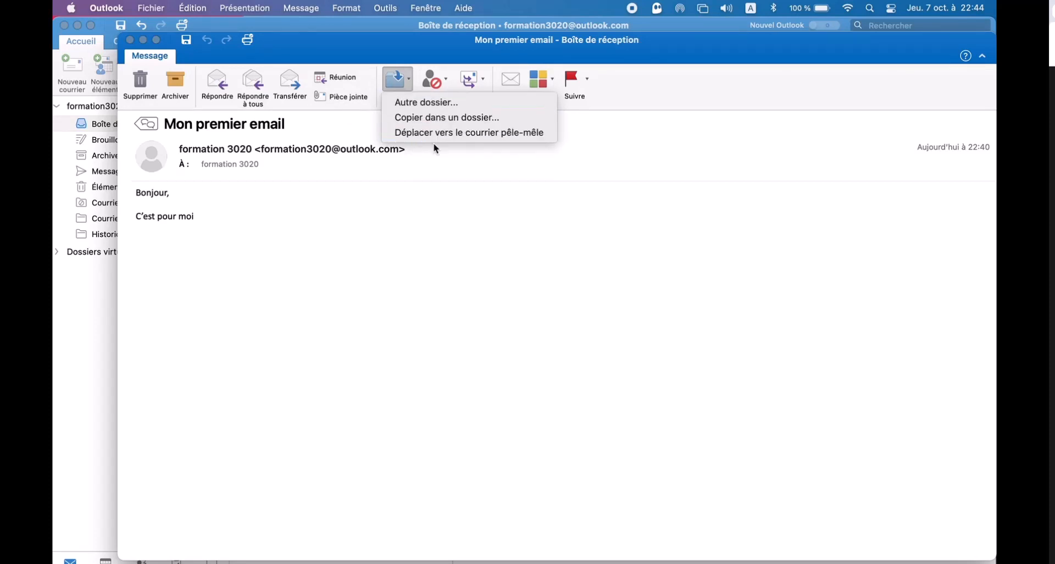
drag(315, 51, 391, 47)
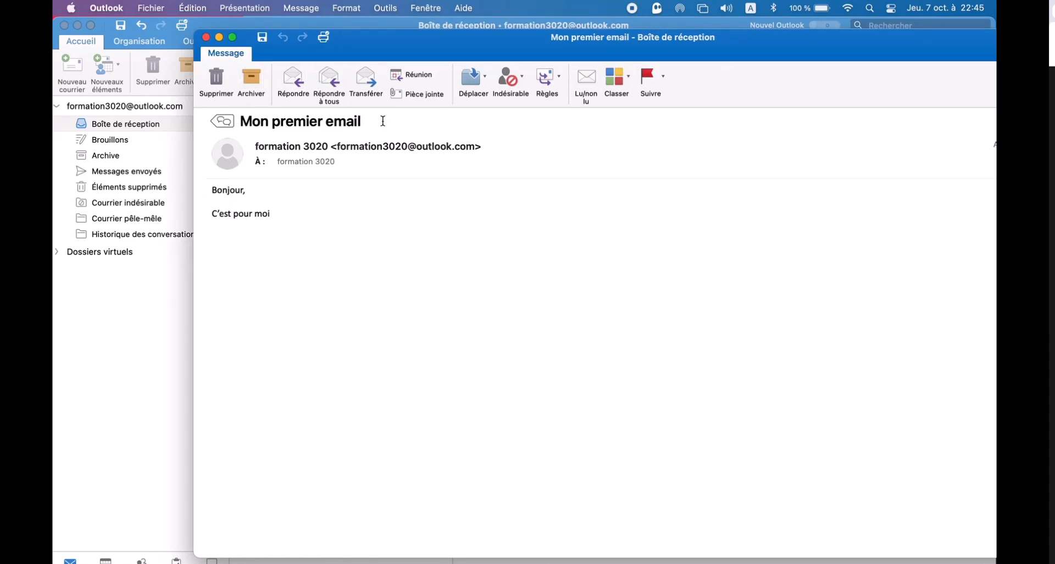
drag(427, 43, 321, 67)
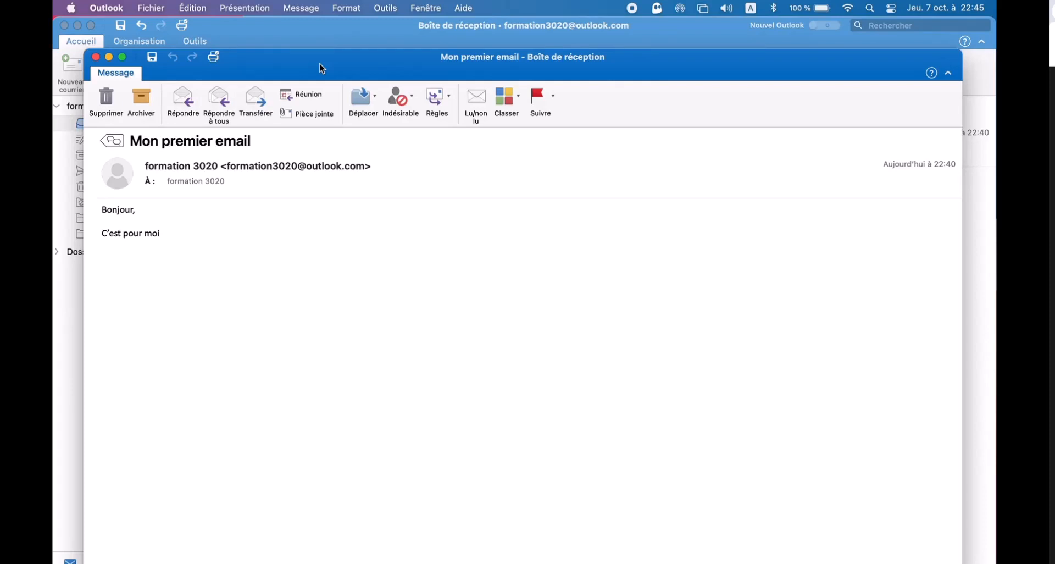
click(411, 99)
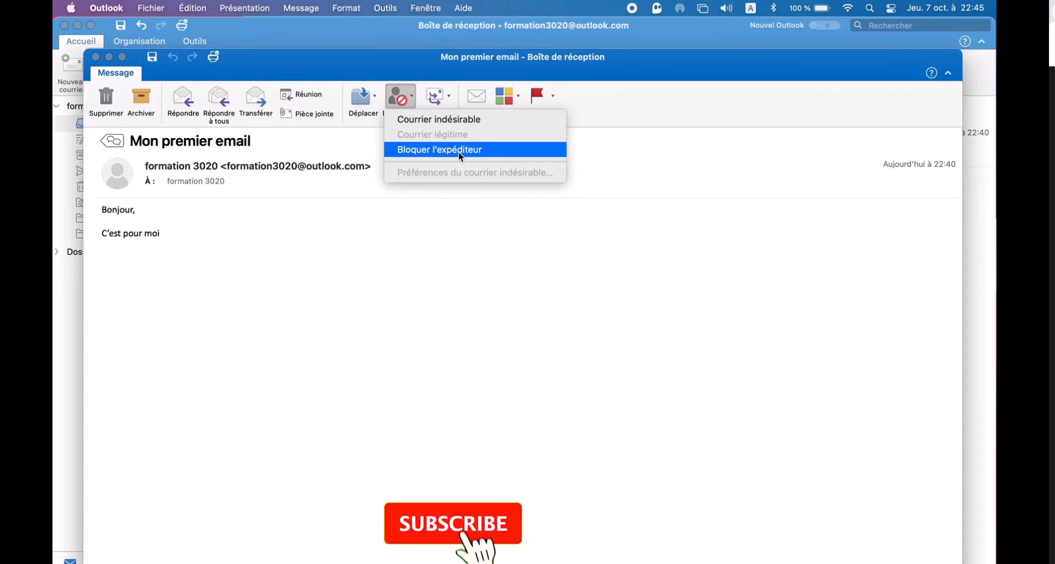
click(479, 67)
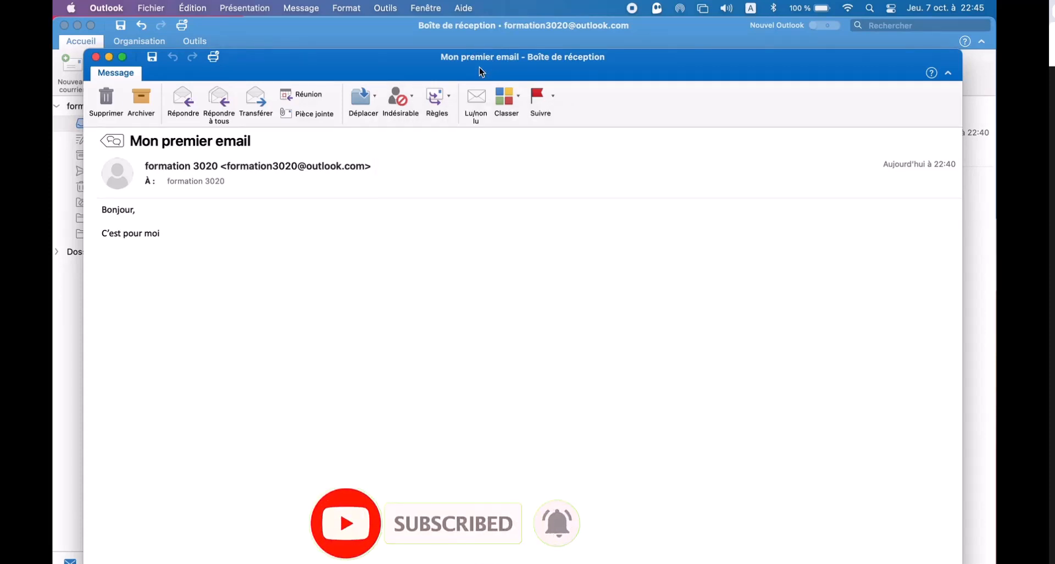
Step: Move the message window down to reveal the inbox list, mark "Mon premier email" as unread, and close its window
drag(479, 67, 536, 257)
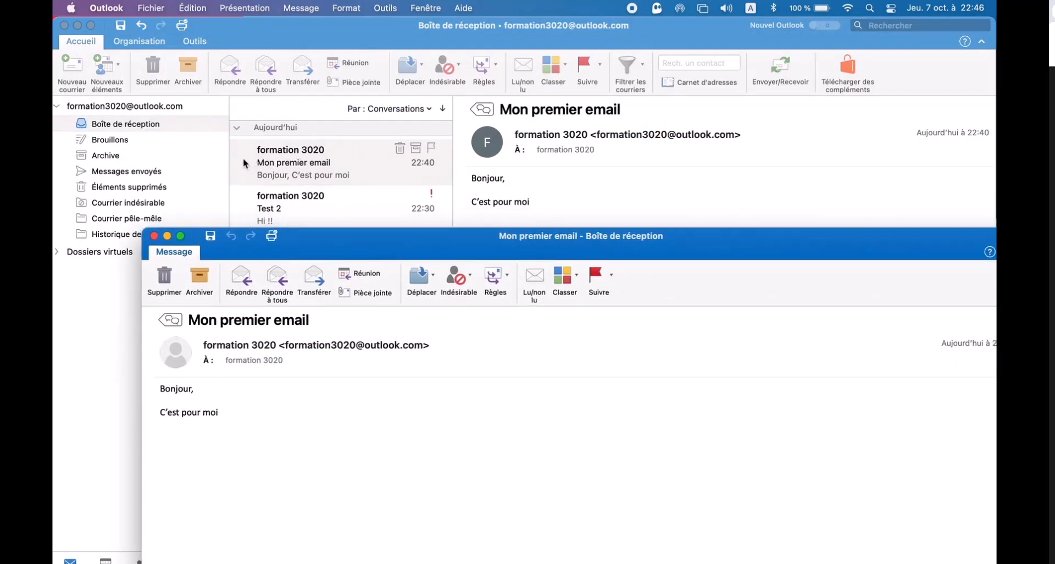
click(532, 280)
click(154, 236)
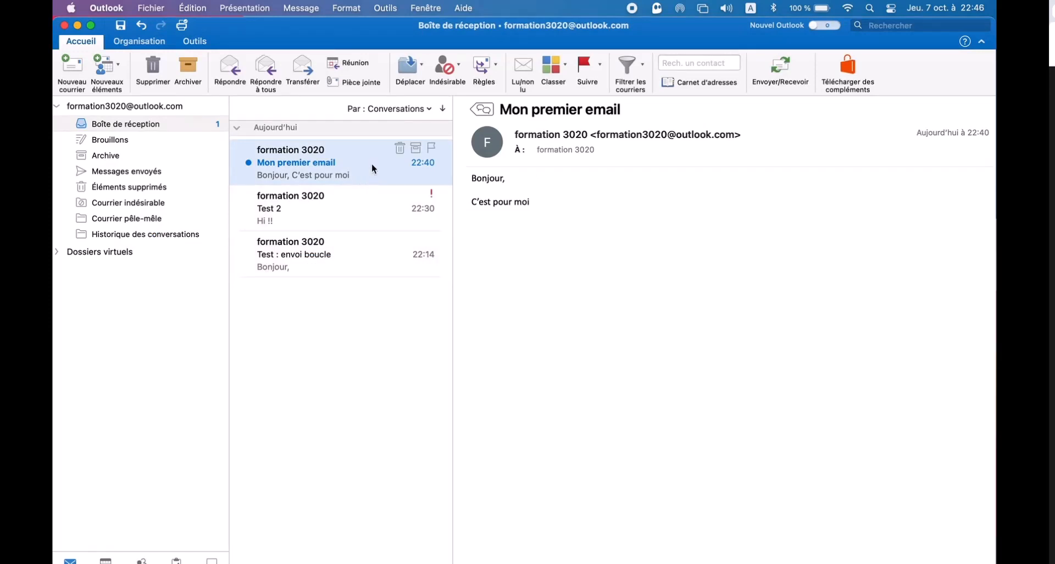
Step: Reopen the unread "Mon premier email" message in its own window and assign it the Rouge category
right_click(328, 164)
click(348, 171)
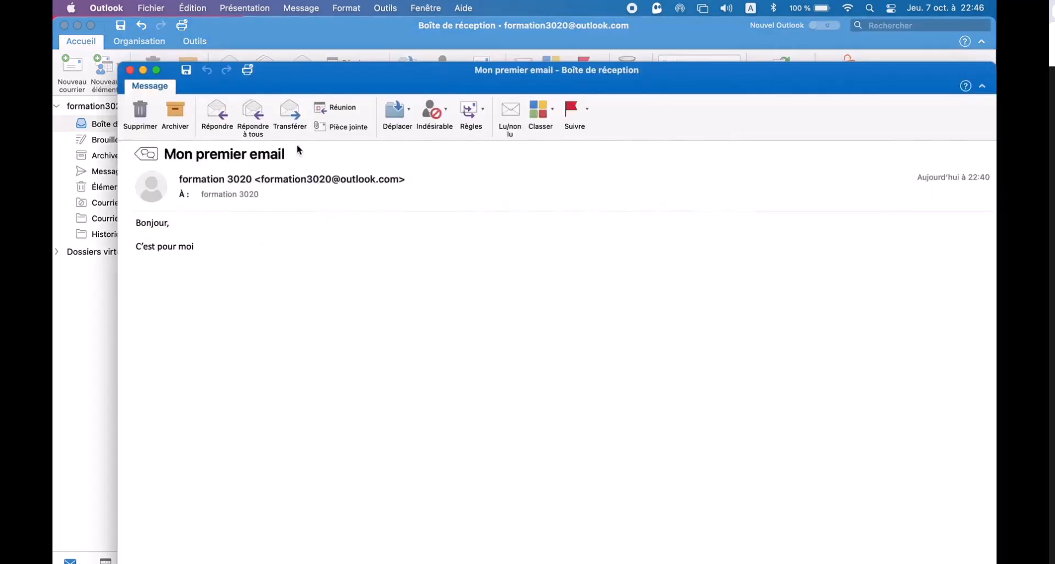
drag(454, 65, 417, 45)
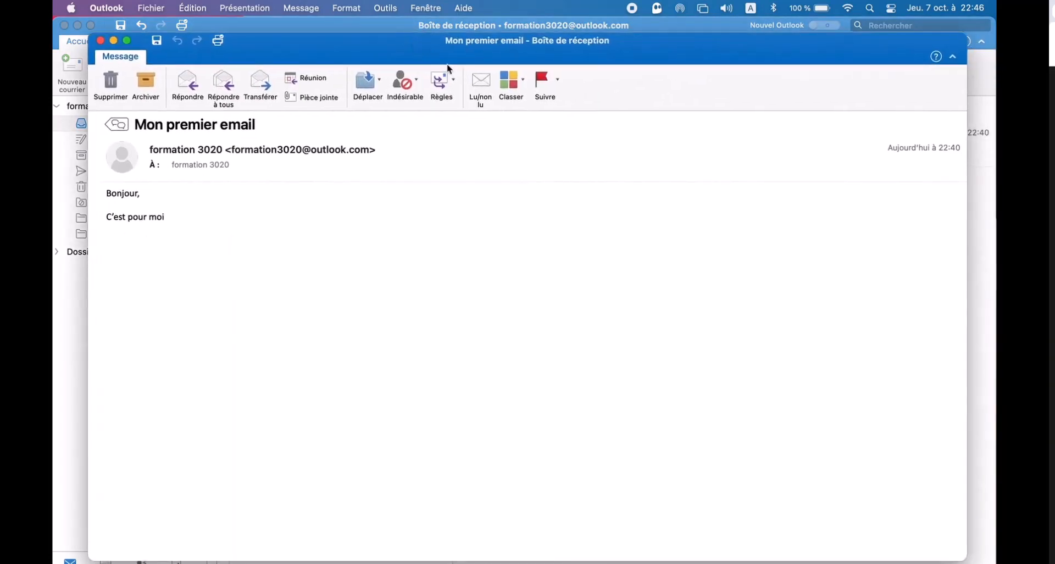
click(520, 83)
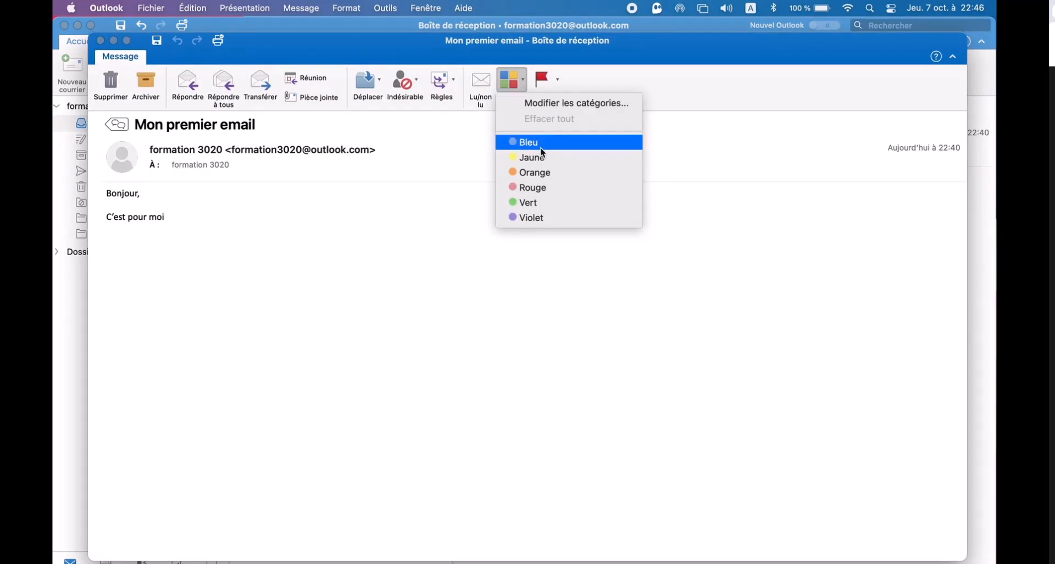
click(545, 188)
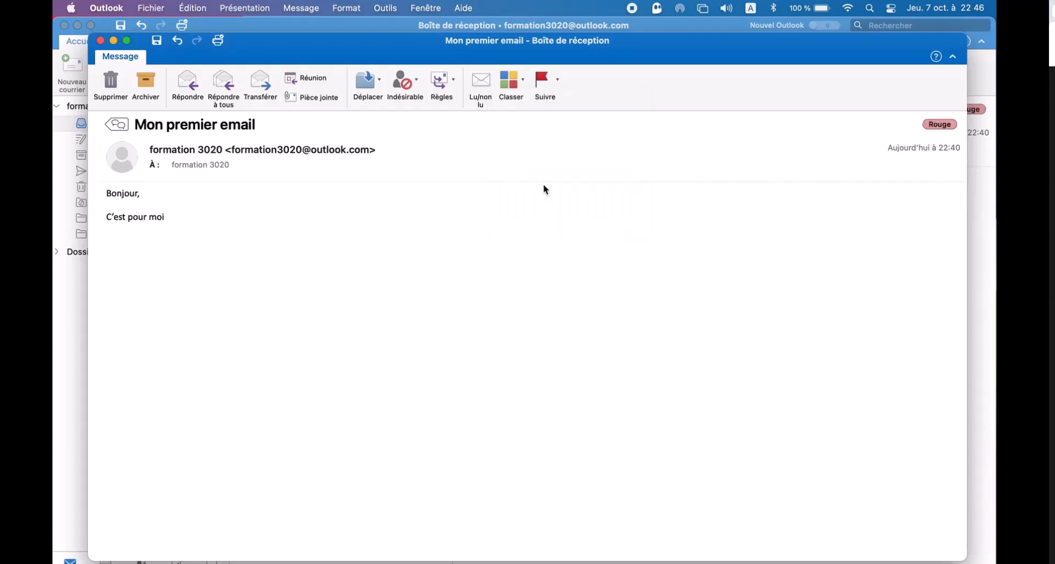
Step: Flag the opened "Mon premier email" message for follow-up Demain and close its window
click(557, 78)
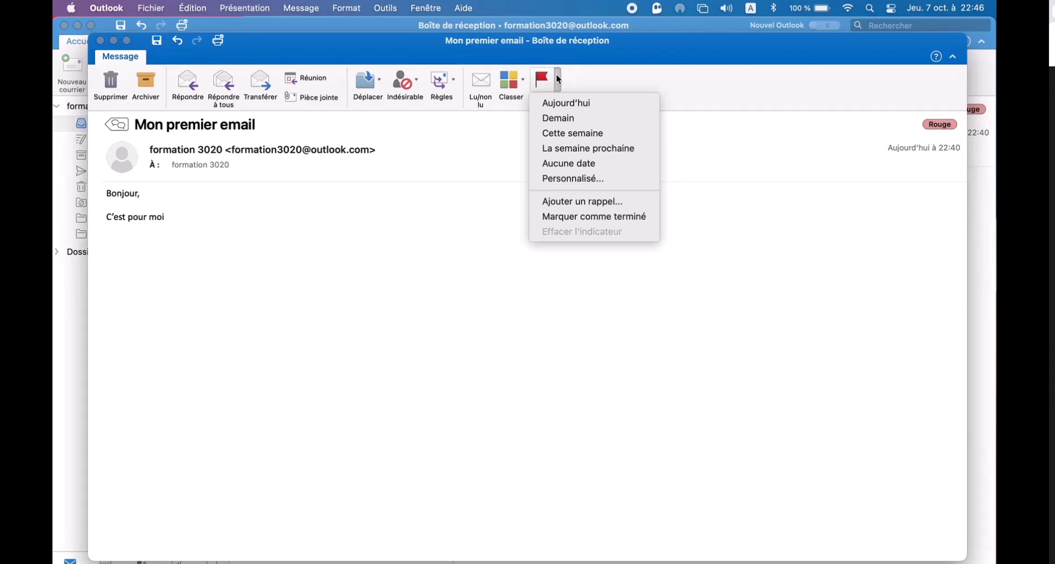
click(558, 78)
click(558, 79)
click(565, 120)
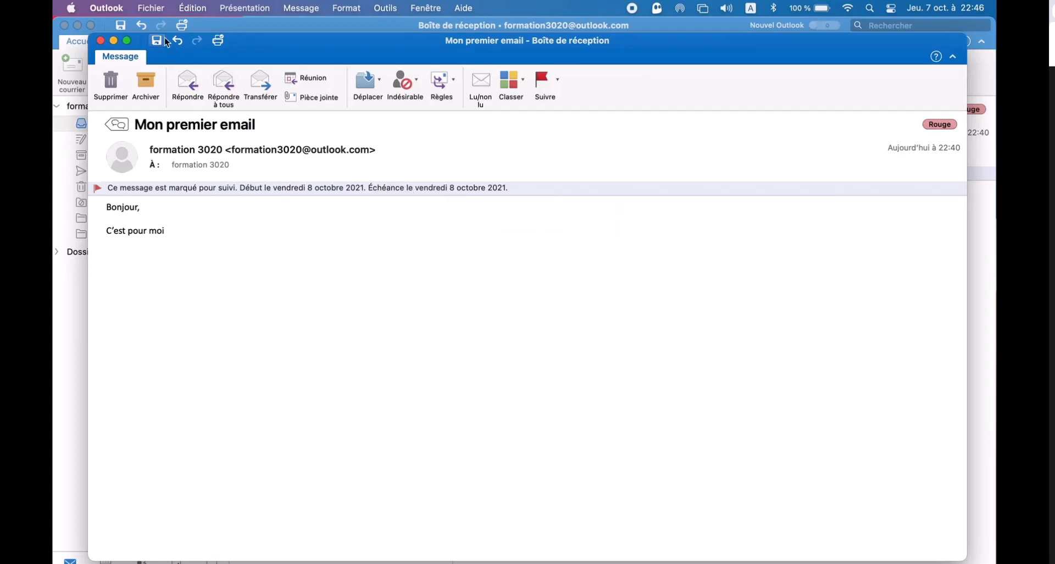
click(100, 40)
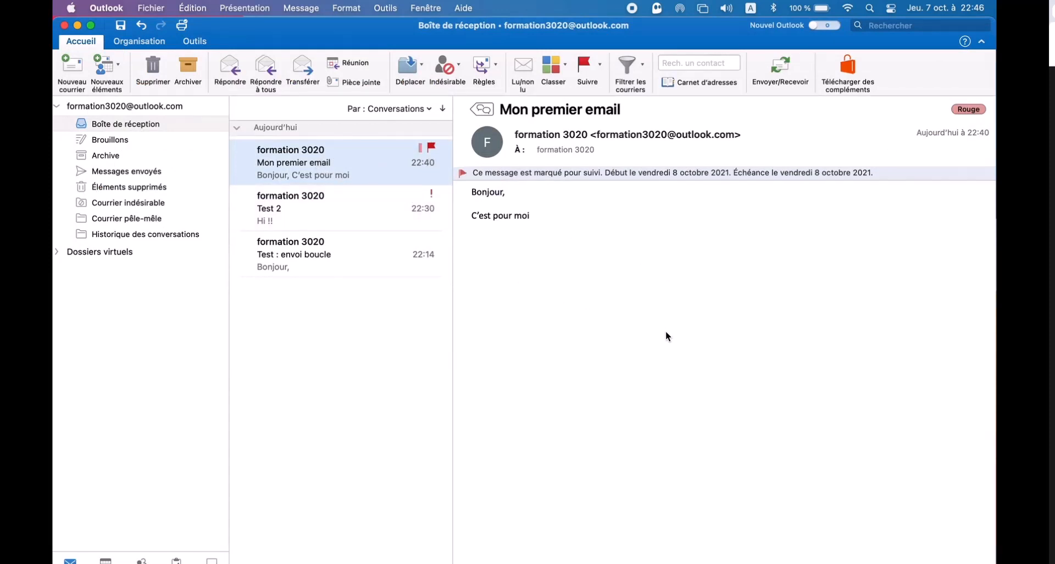
Step: Review the sorting and grouping options of the inbox message list, and collapse and re-expand the account's folder list
click(430, 108)
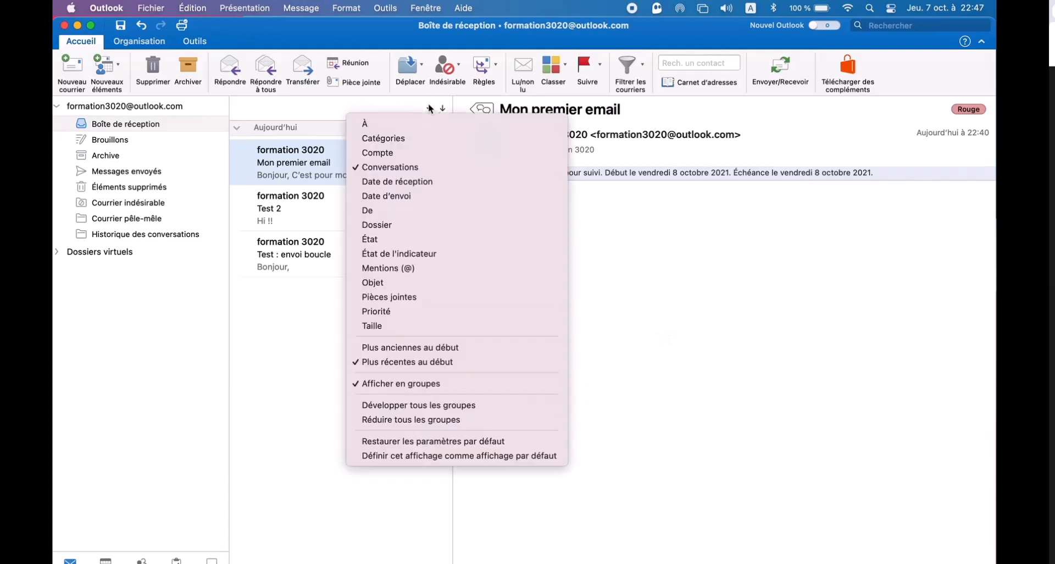
click(430, 109)
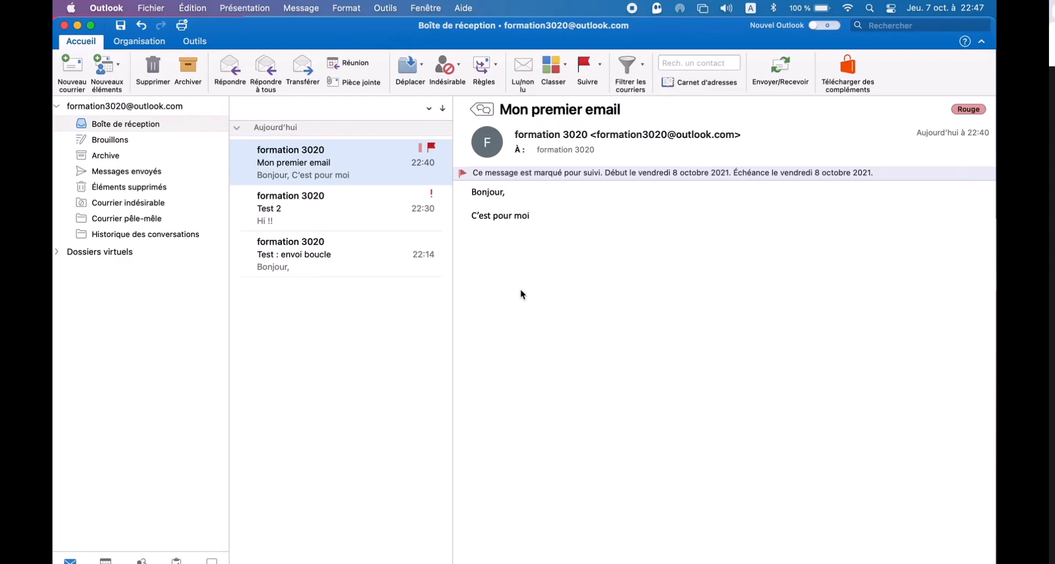
click(56, 106)
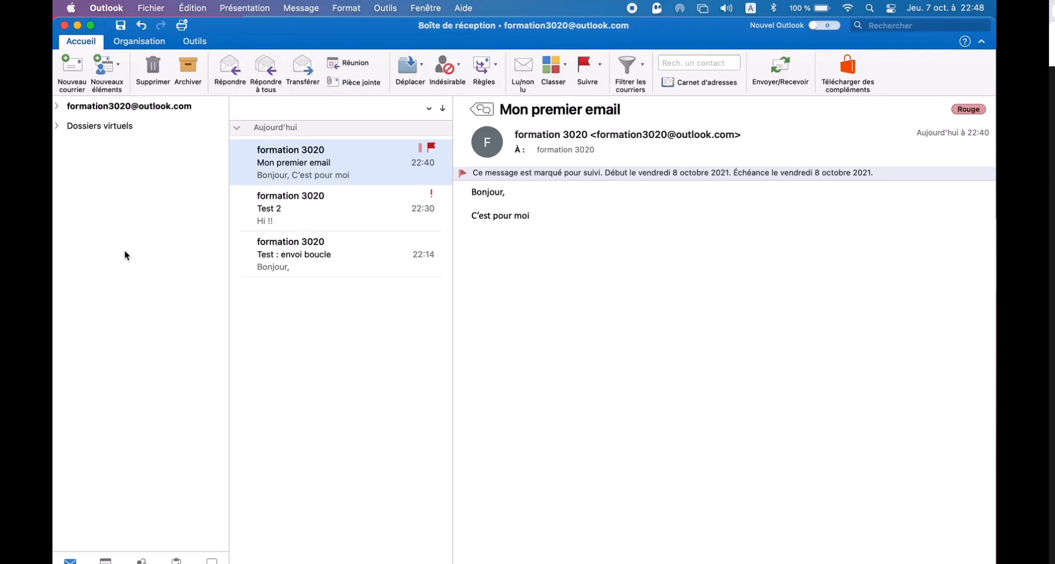
click(58, 106)
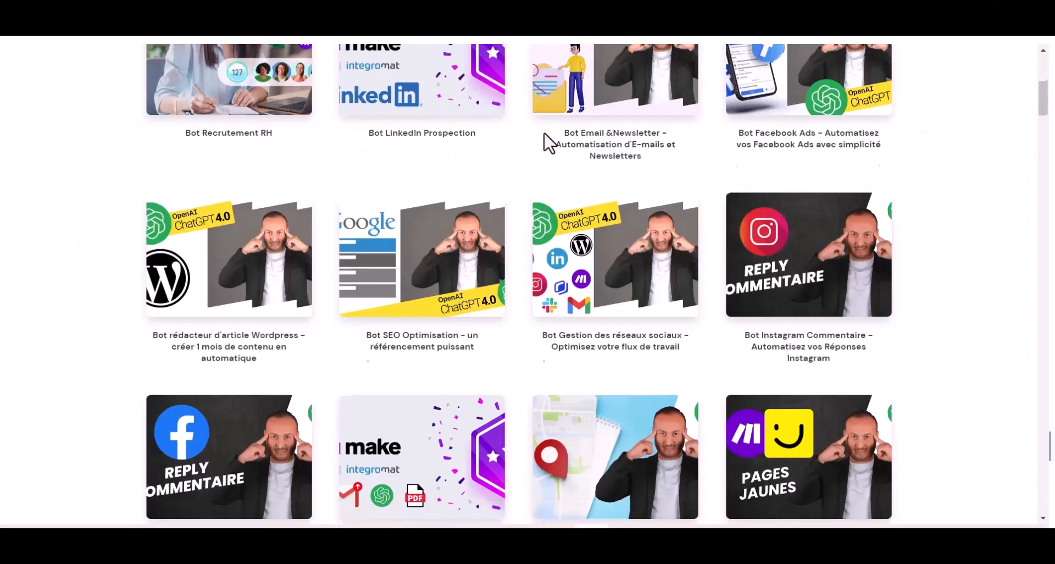
scroll(544, 143, down, 15)
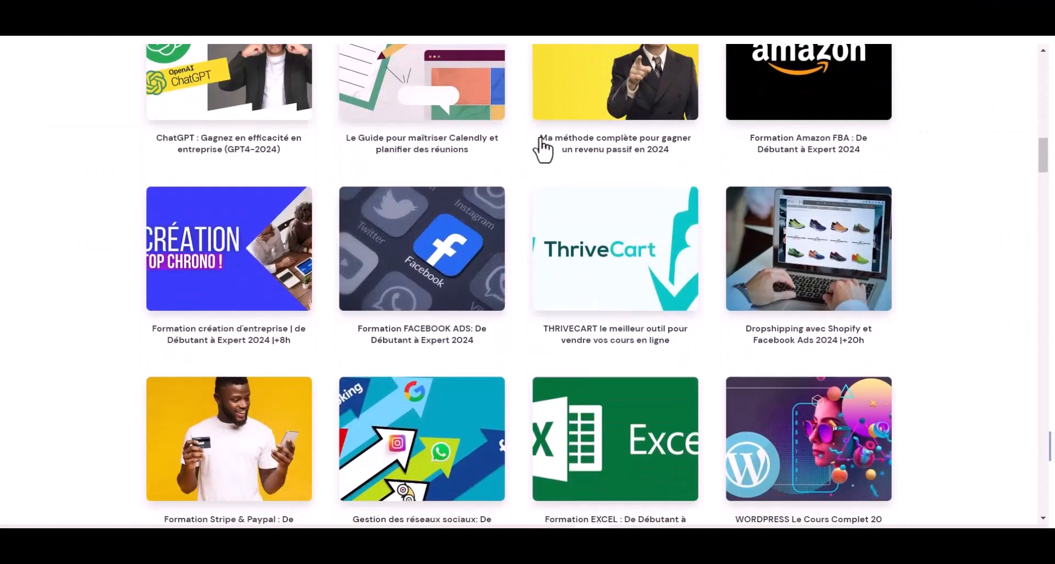
scroll(541, 142, down, 15)
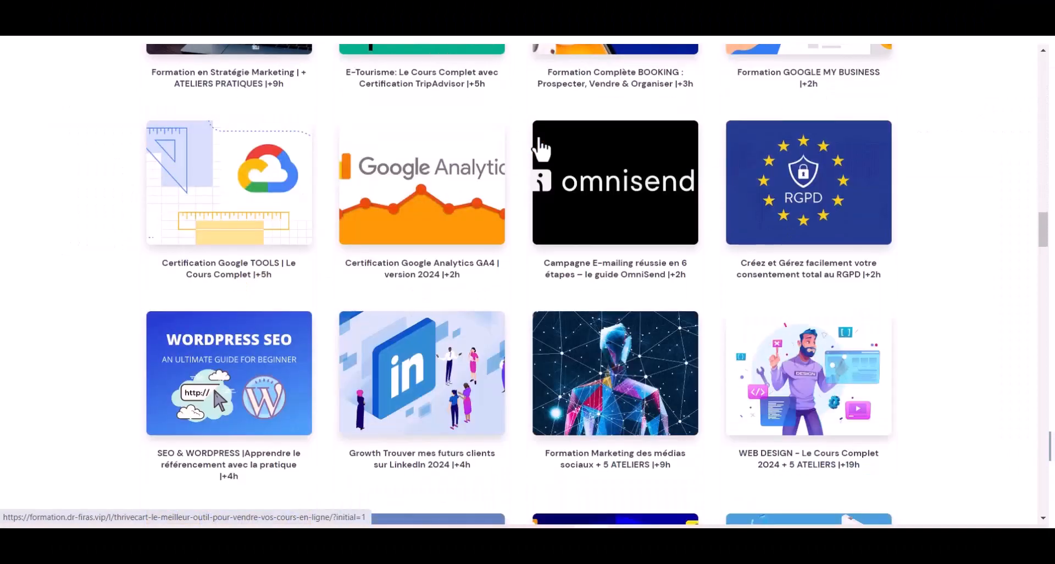
scroll(541, 148, down, 15)
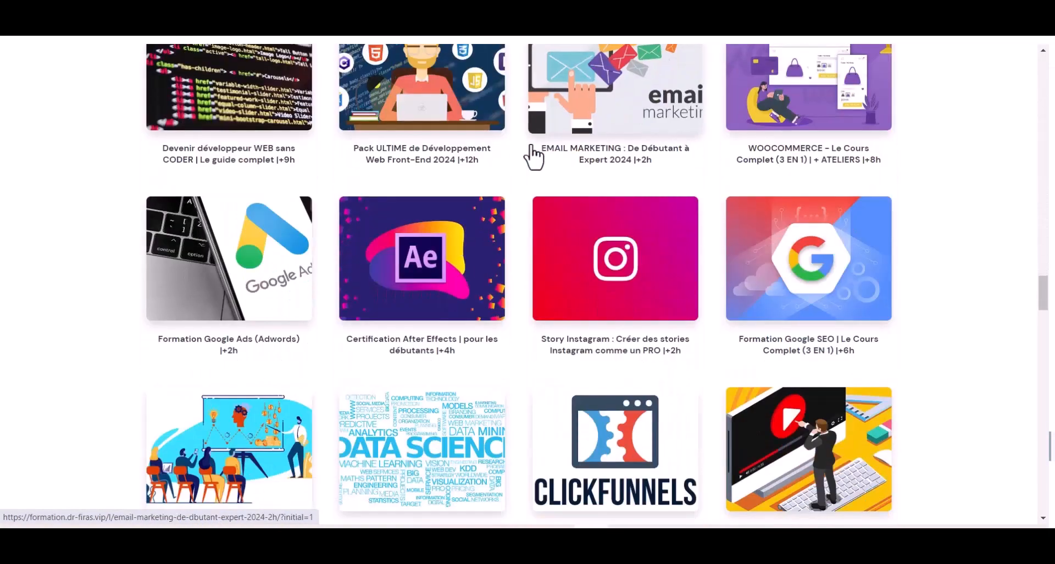
scroll(534, 157, down, 15)
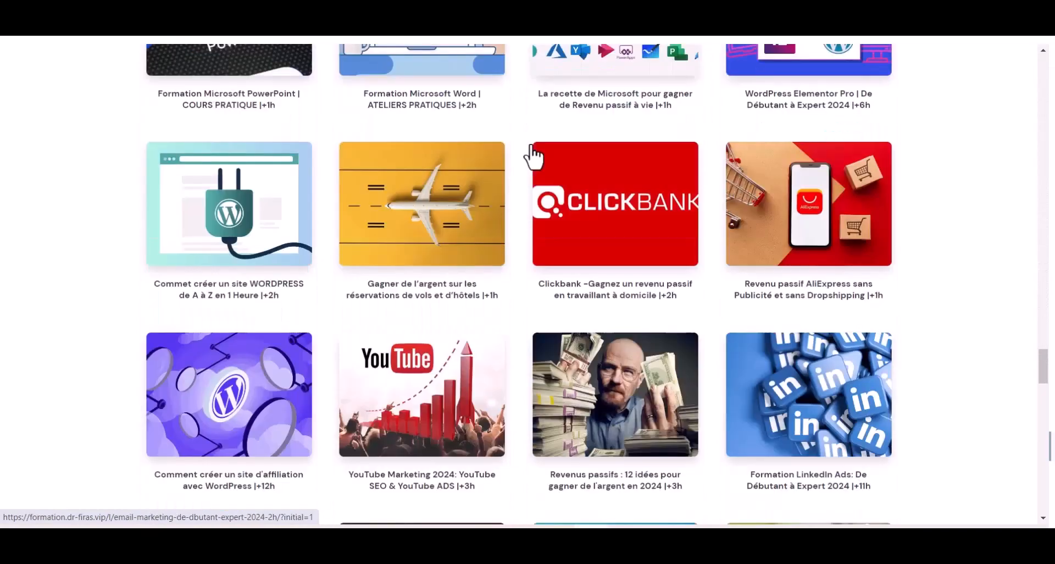
scroll(533, 157, down, 15)
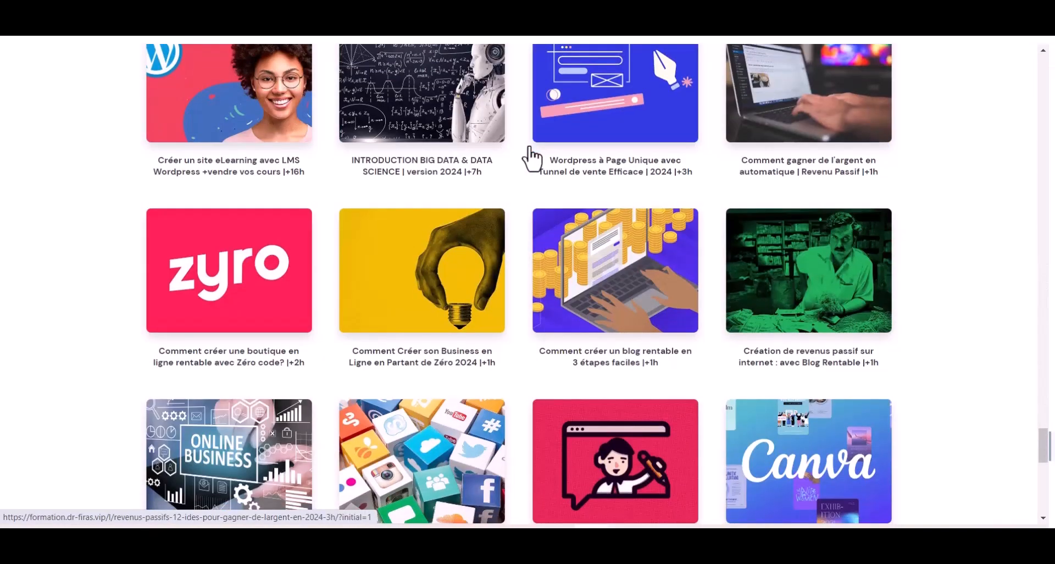
scroll(532, 158, down, 13)
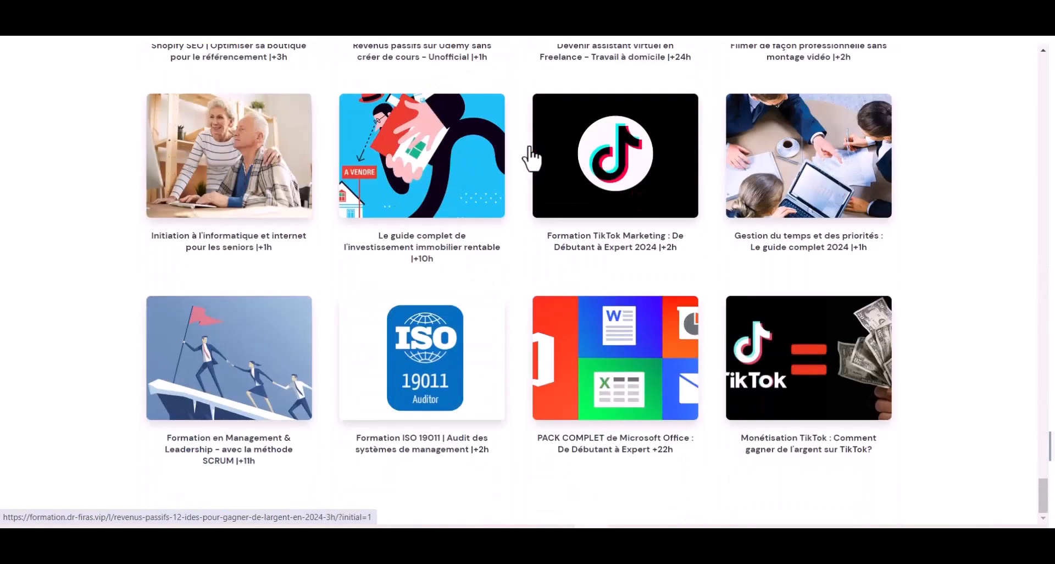
Step: Browse the "Les Cours" catalogue on the formation.dr-firas.vip training site, from its last courses back up to the first
scroll(532, 160, up, 15)
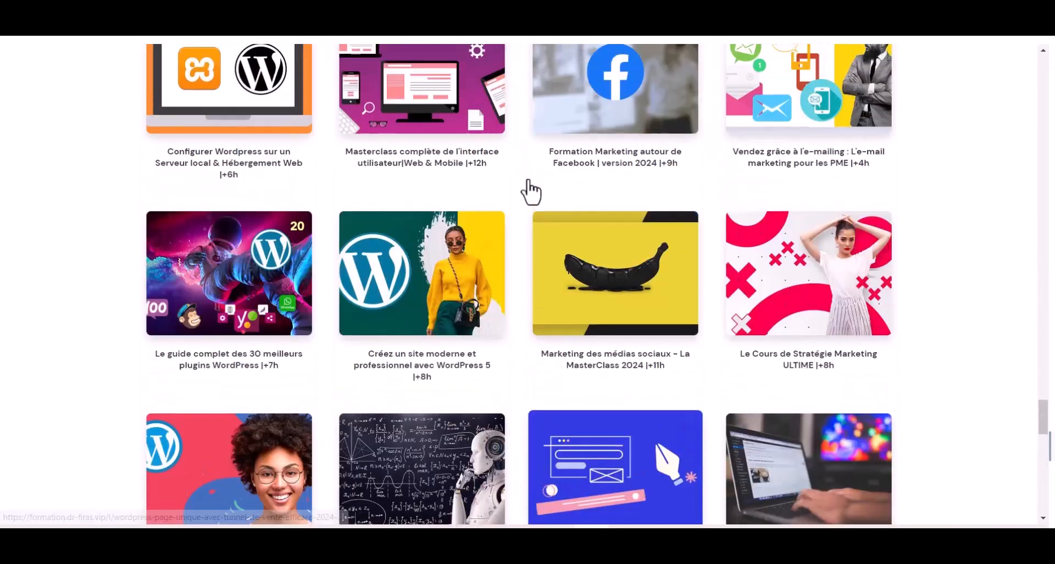
scroll(532, 192, up, 15)
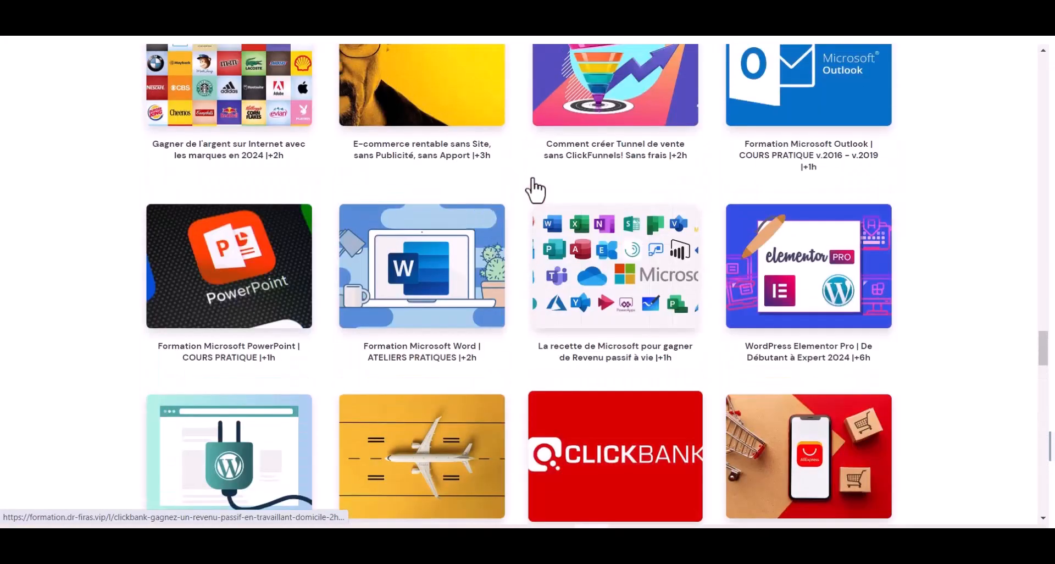
scroll(535, 191, up, 18)
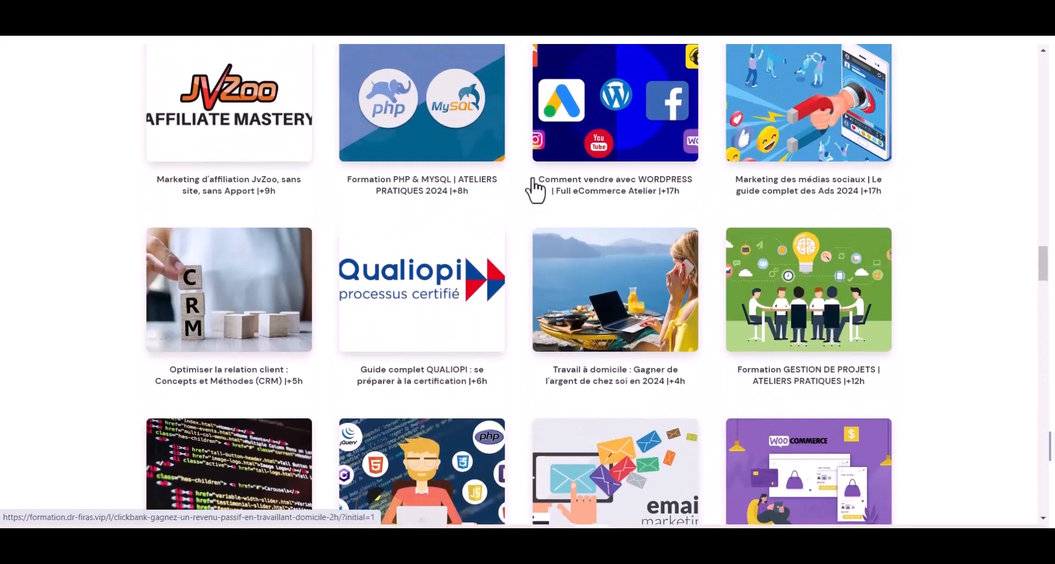
scroll(535, 190, up, 15)
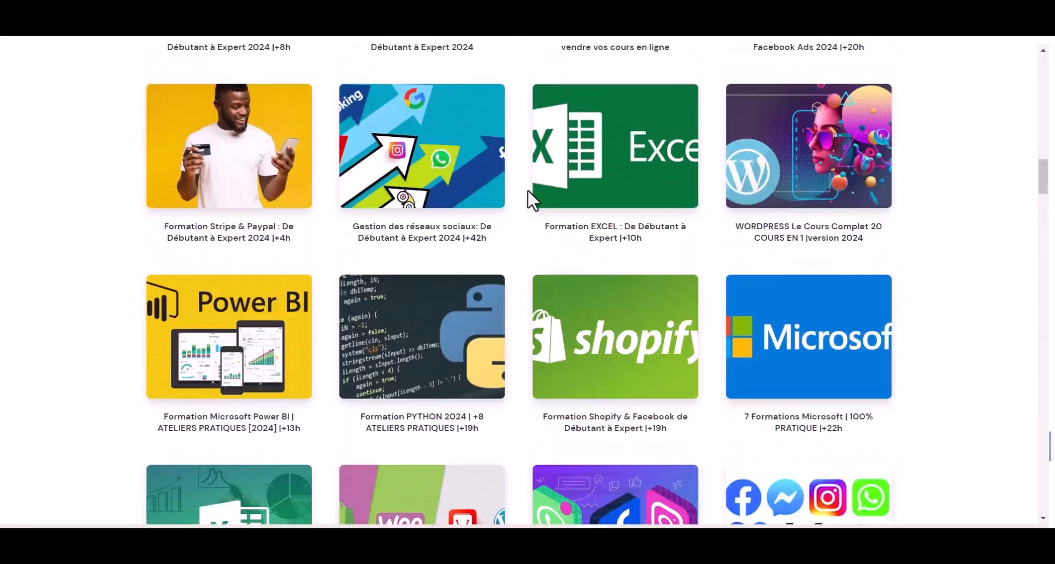
scroll(532, 200, up, 15)
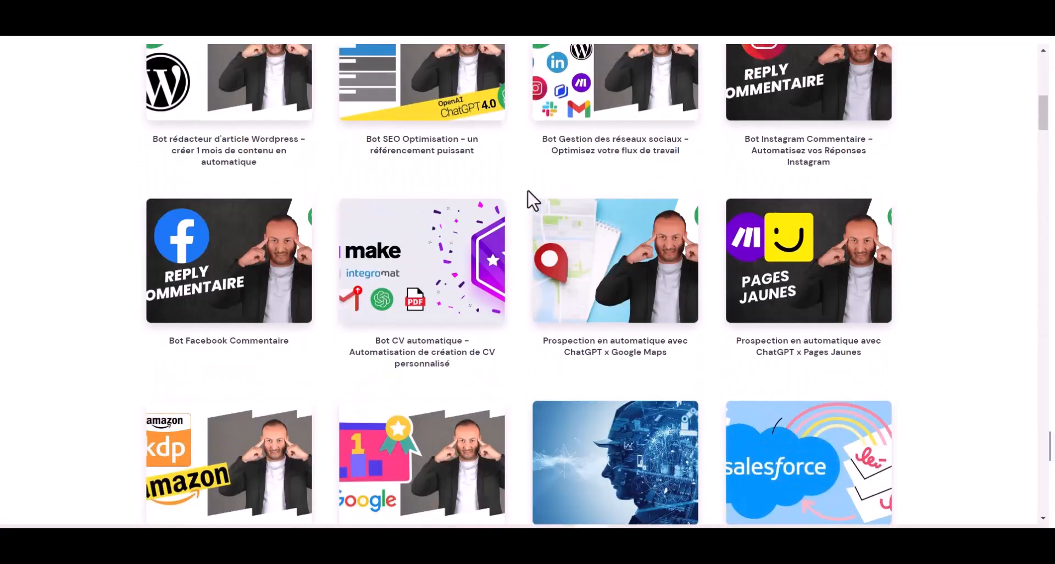
scroll(534, 201, up, 5)
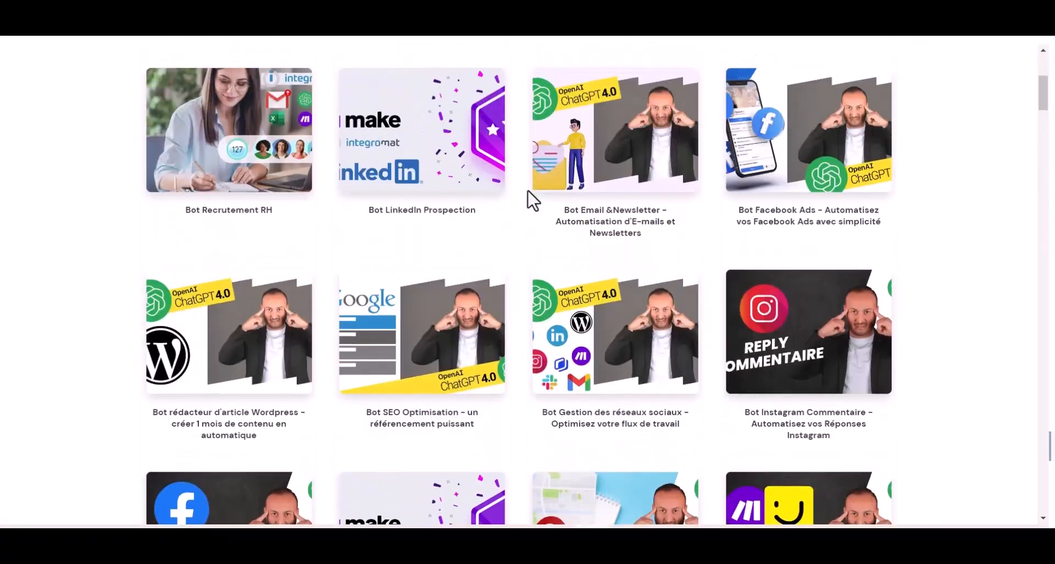
scroll(533, 201, up, 5)
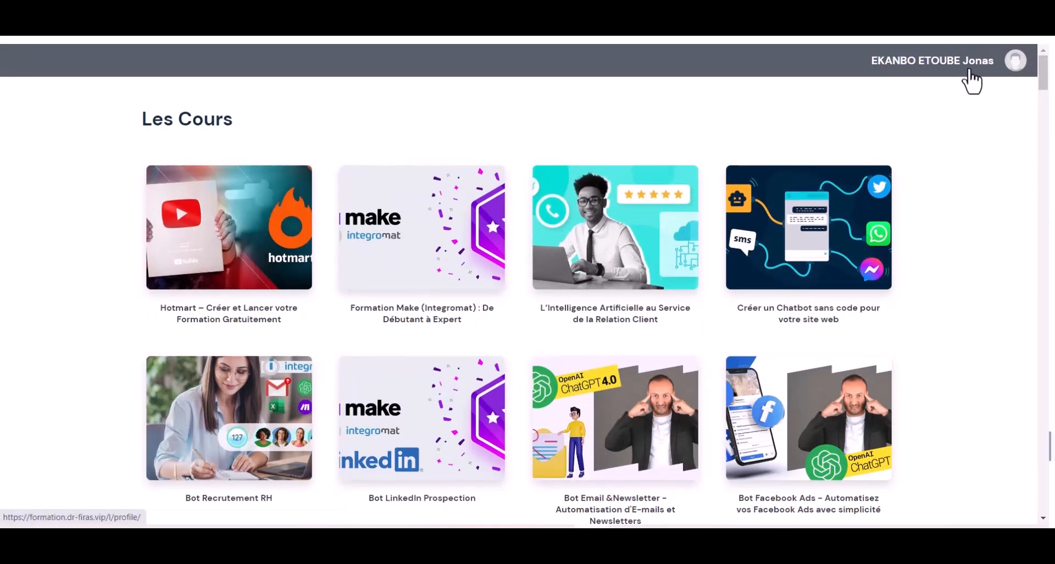
scroll(487, 259, down, 5)
scroll(489, 265, up, 5)
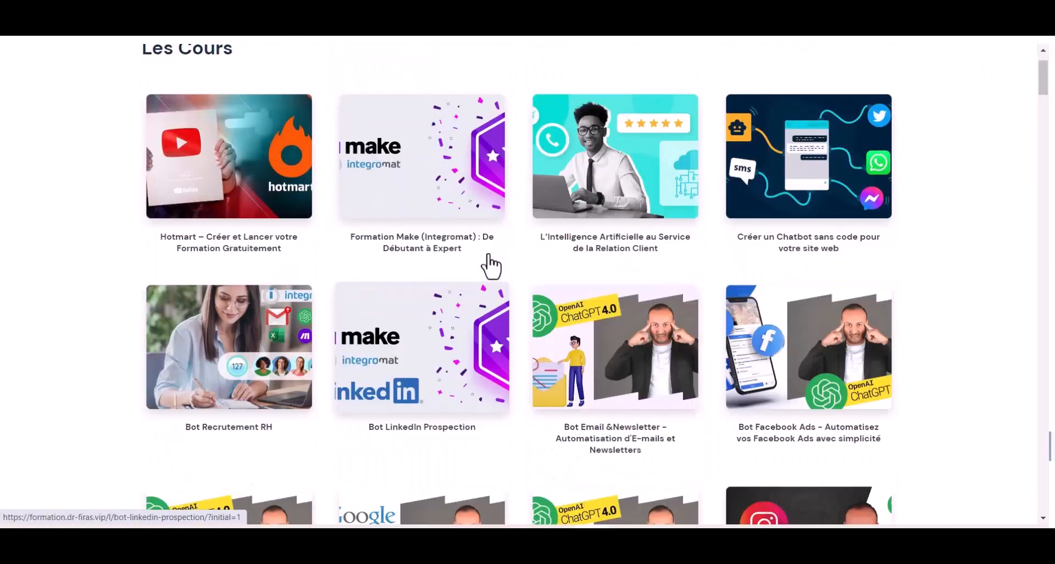